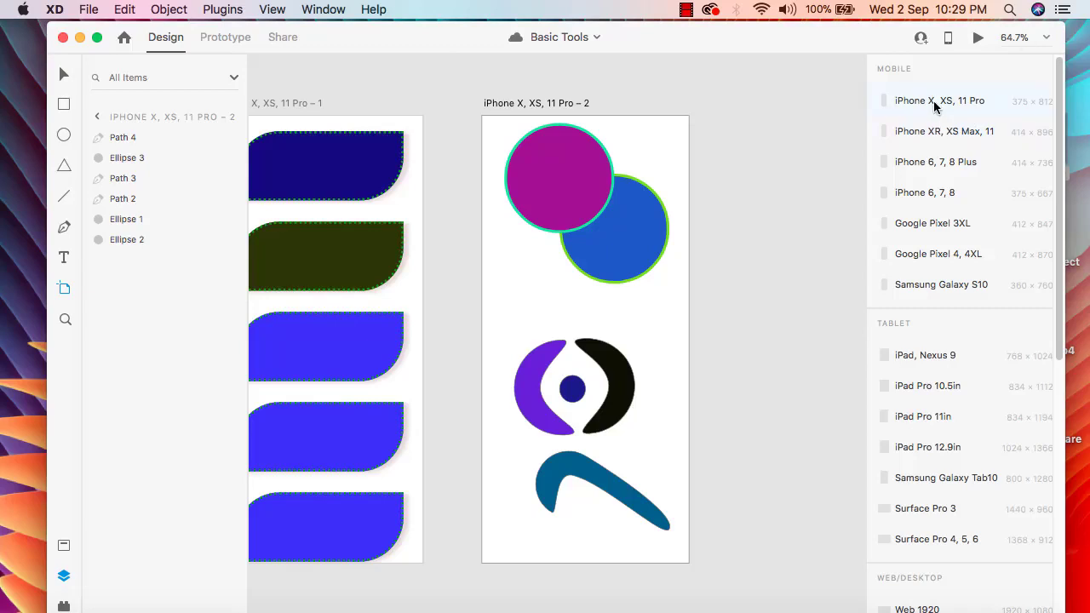
- Add another iPhone X, XS, 11 Pro artboard and place a triangle about 268 by 196 near its top
{"action": "left_click", "coordinate": [935, 102]}
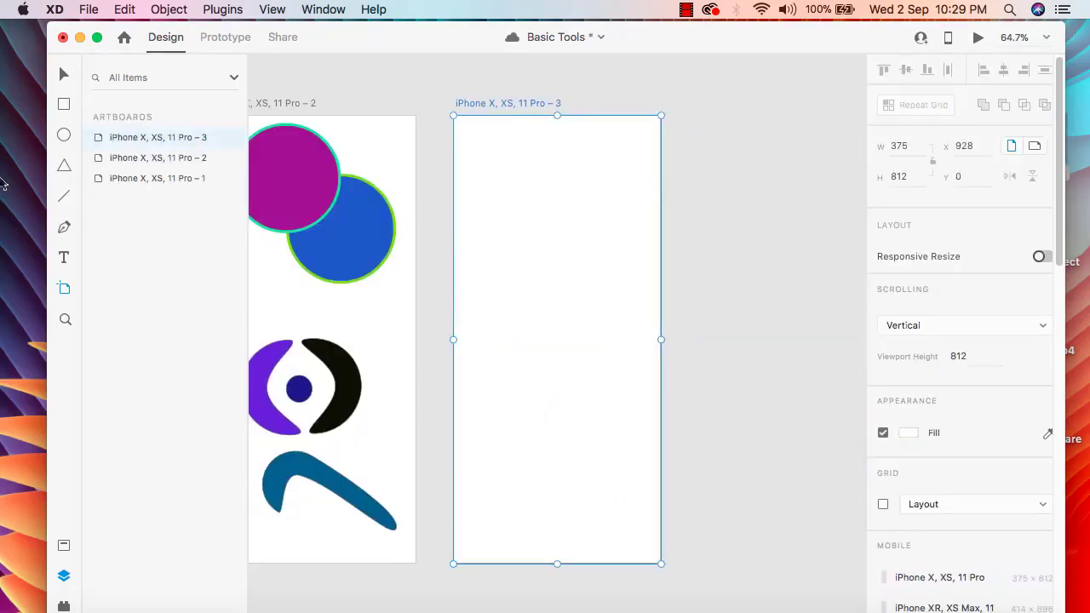
{"action": "left_click", "coordinate": [64, 75]}
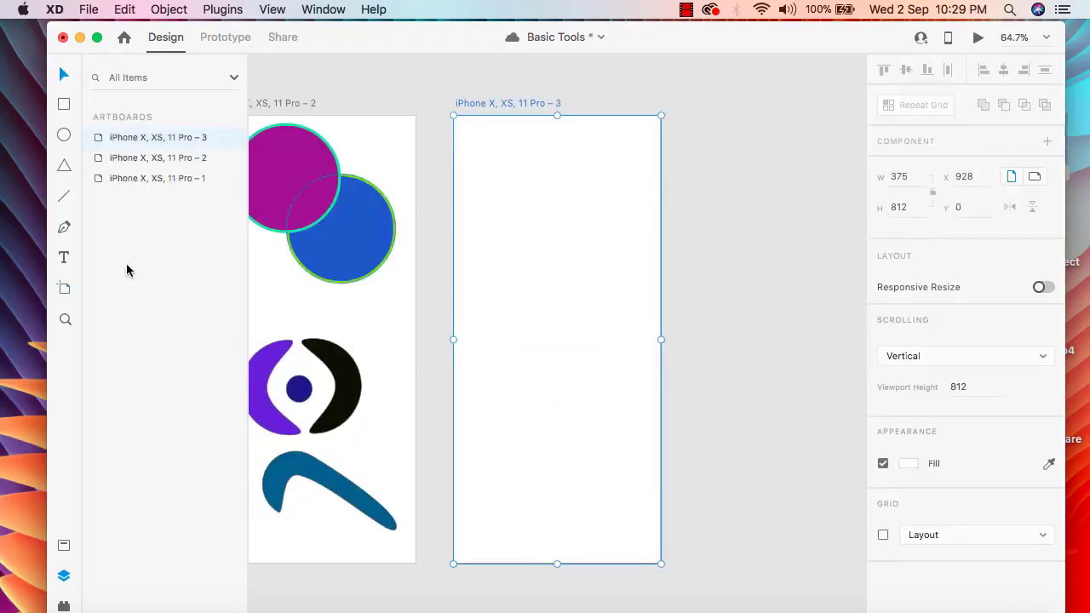
{"action": "left_click", "coordinate": [64, 174]}
{"action": "mouse_move", "coordinate": [476, 163]}
{"action": "left_mouse_down"}
{"action": "mouse_move", "coordinate": [528, 253]}
{"action": "mouse_move", "coordinate": [601, 312]}
{"action": "mouse_move", "coordinate": [648, 312]}
{"action": "mouse_move", "coordinate": [625, 247]}
{"action": "mouse_move", "coordinate": [623, 269]}
{"action": "left_mouse_up"}
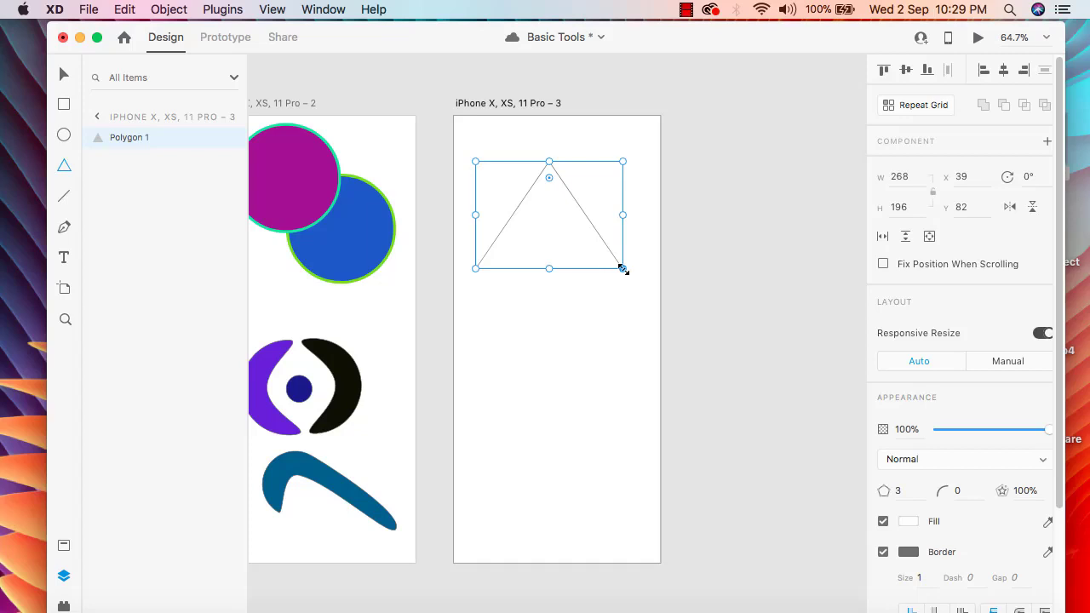
{"action": "key", "text": "v"}
{"action": "left_click_drag", "start_coordinate": [558, 228], "coordinate": [559, 197]}
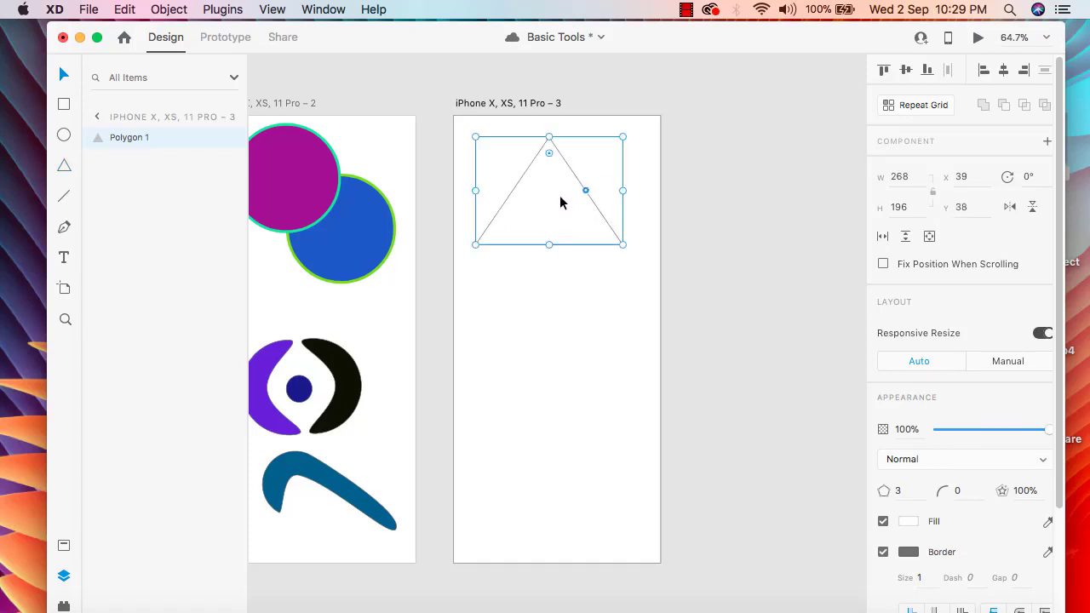
- Pull the triangle's sides inward to a star ratio of about 65%
{"action": "left_click", "coordinate": [587, 362]}
{"action": "left_click", "coordinate": [560, 244]}
{"action": "mouse_move", "coordinate": [585, 191]}
{"action": "left_mouse_down"}
{"action": "mouse_move", "coordinate": [554, 206]}
{"action": "mouse_move", "coordinate": [593, 197]}
{"action": "mouse_move", "coordinate": [572, 199]}
{"action": "left_mouse_up"}
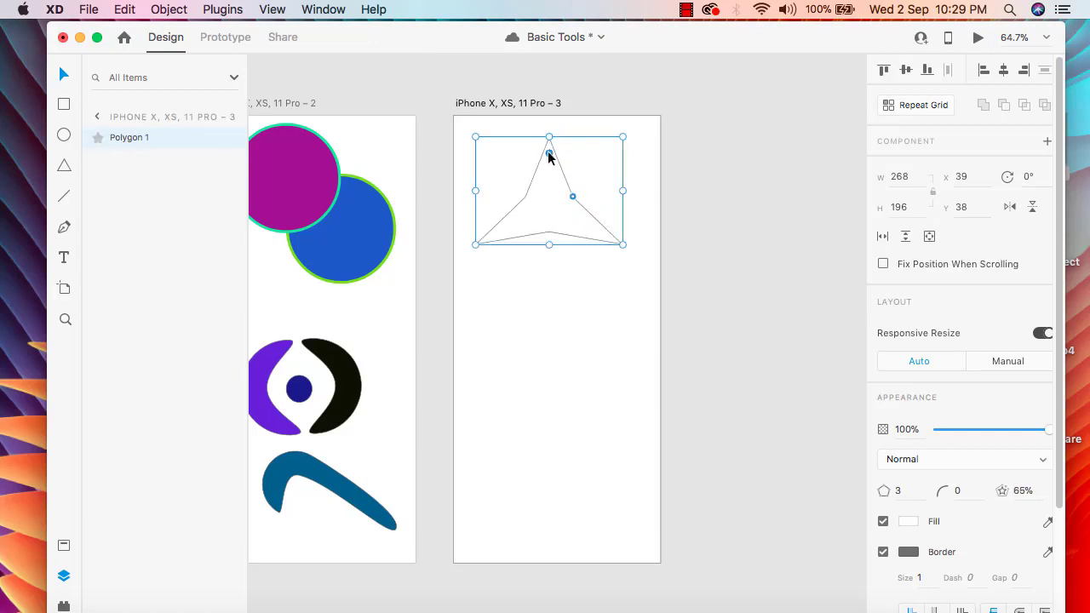
- Set the star shape's corner radius to about 2, then shift it slightly and rotate it to about -1°
{"action": "mouse_move", "coordinate": [548, 153]}
{"action": "left_mouse_down"}
{"action": "mouse_move", "coordinate": [549, 197]}
{"action": "mouse_move", "coordinate": [550, 141]}
{"action": "left_mouse_up"}
{"action": "mouse_move", "coordinate": [551, 214]}
{"action": "left_mouse_down"}
{"action": "mouse_move", "coordinate": [560, 222]}
{"action": "mouse_move", "coordinate": [554, 206]}
{"action": "left_mouse_up"}
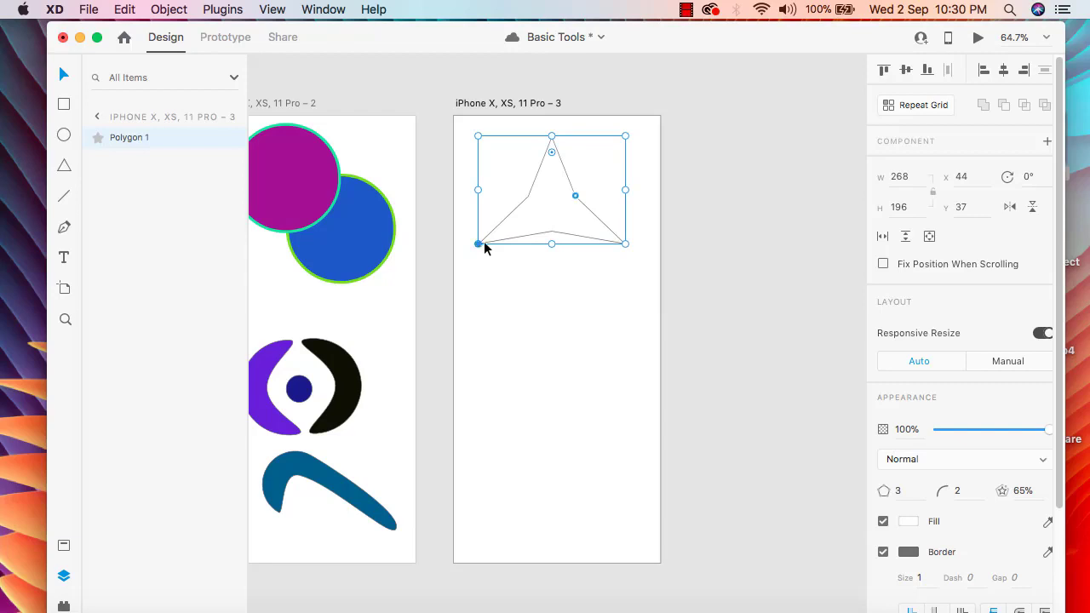
{"action": "mouse_move", "coordinate": [633, 247]}
{"action": "left_mouse_down"}
{"action": "mouse_move", "coordinate": [625, 298]}
{"action": "mouse_move", "coordinate": [644, 255]}
{"action": "left_mouse_up"}
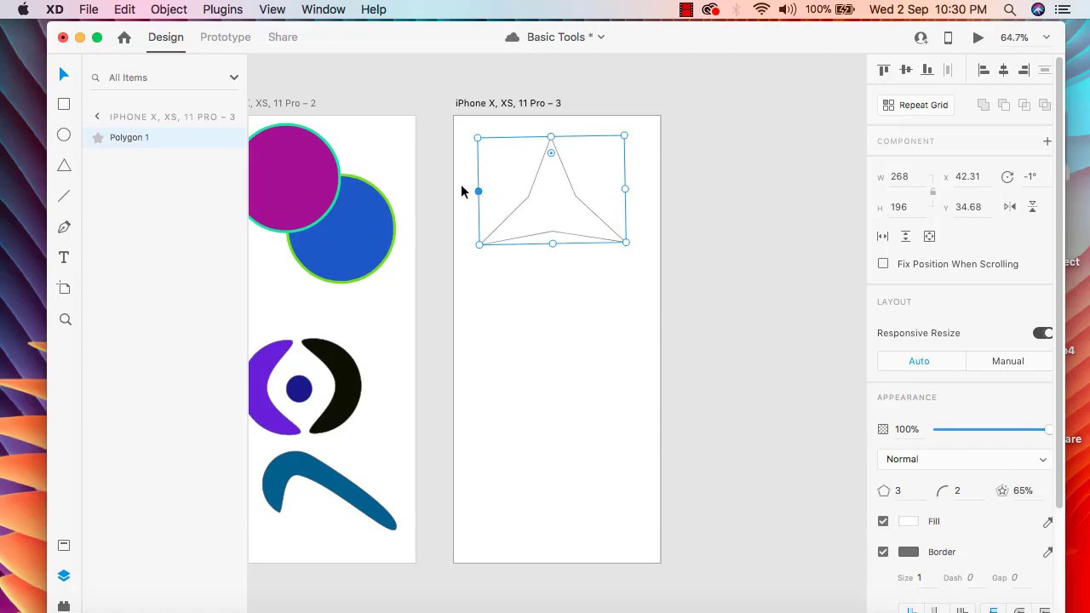
- Round the star shape's corners to a radius of about 25
{"action": "left_click", "coordinate": [548, 314]}
{"action": "left_click", "coordinate": [563, 224]}
{"action": "left_click_drag", "start_coordinate": [551, 154], "coordinate": [551, 171]}
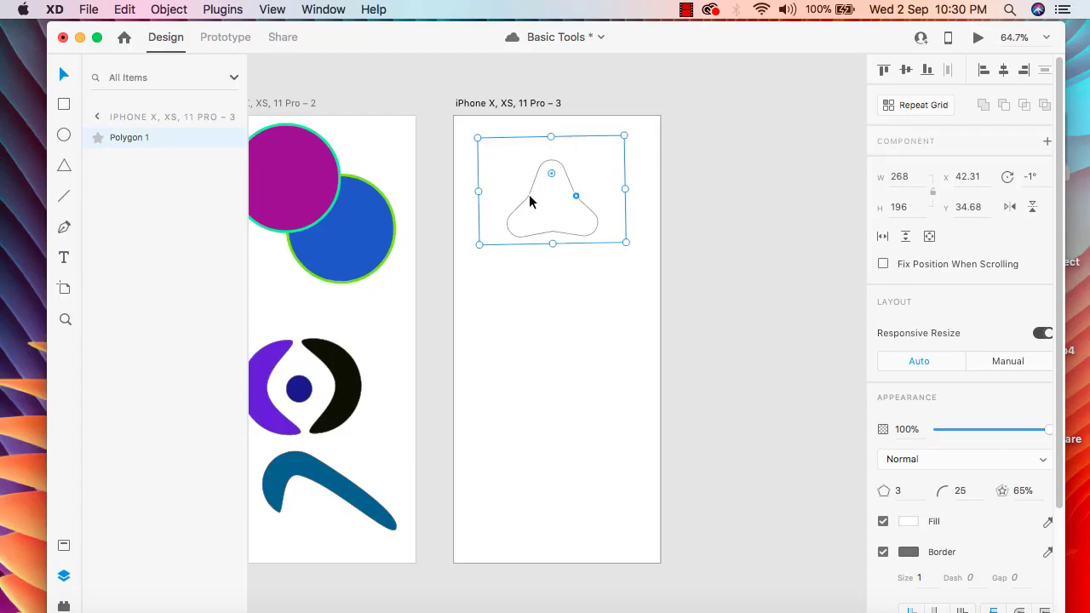
- Reshape the rounded star's path into a bird, pulling an added upper-right point out as a beak and a bottom point down as a tail
{"action": "double_click", "coordinate": [528, 195]}
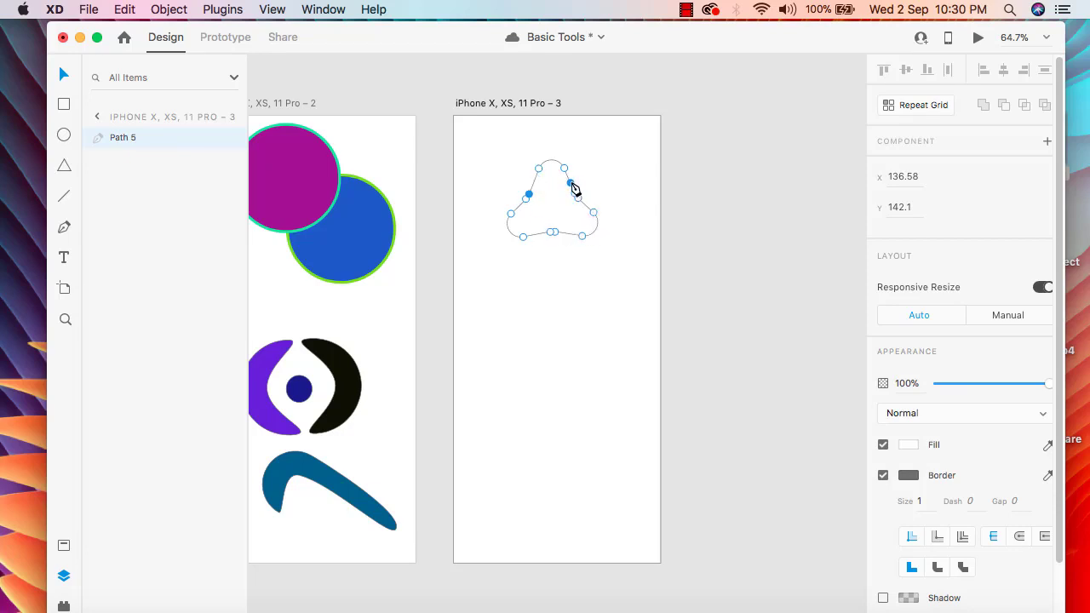
{"action": "left_click", "coordinate": [571, 183]}
{"action": "left_click_drag", "start_coordinate": [569, 183], "coordinate": [592, 166]}
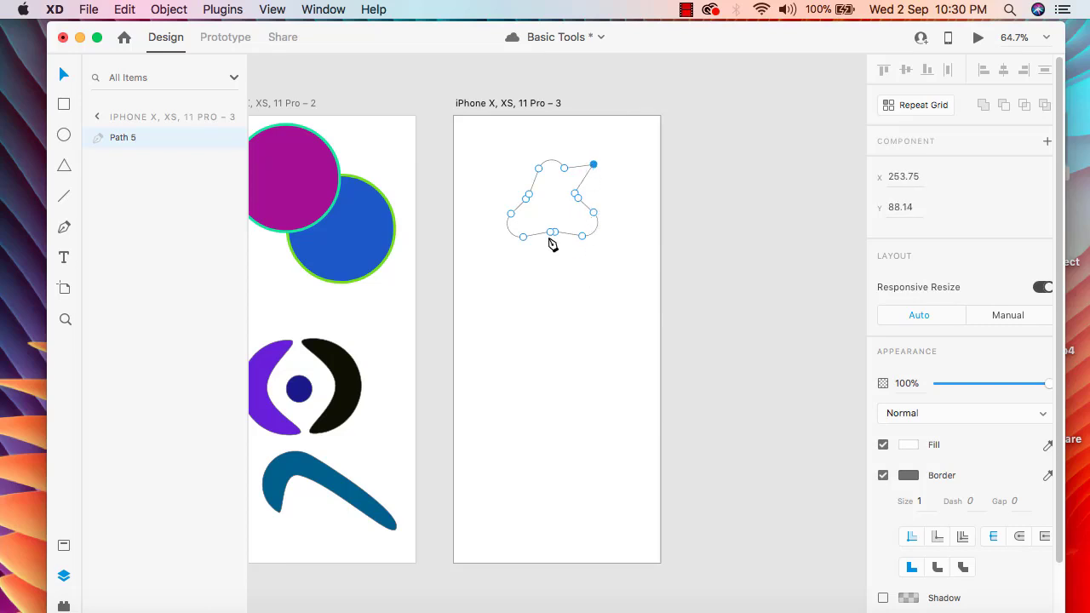
{"action": "left_click_drag", "start_coordinate": [529, 195], "coordinate": [549, 263]}
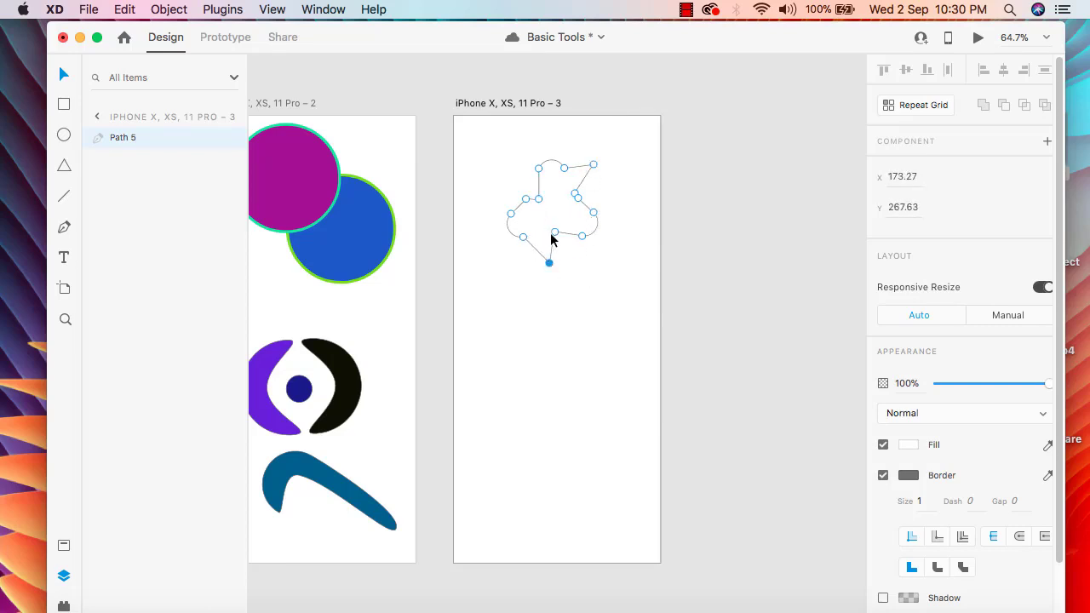
{"action": "left_click", "coordinate": [582, 282]}
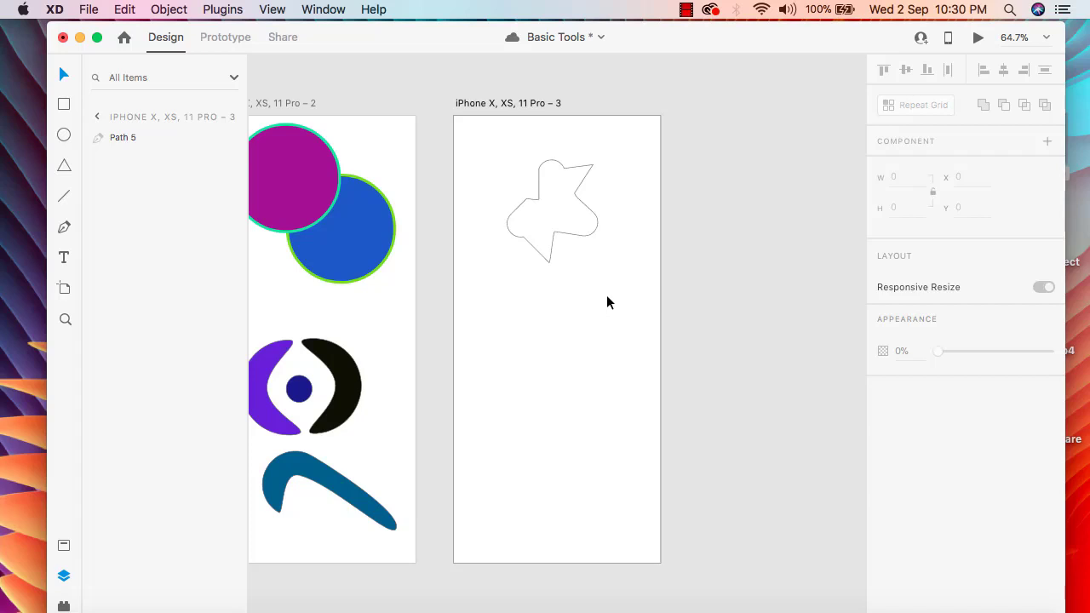
{"action": "left_click", "coordinate": [574, 221]}
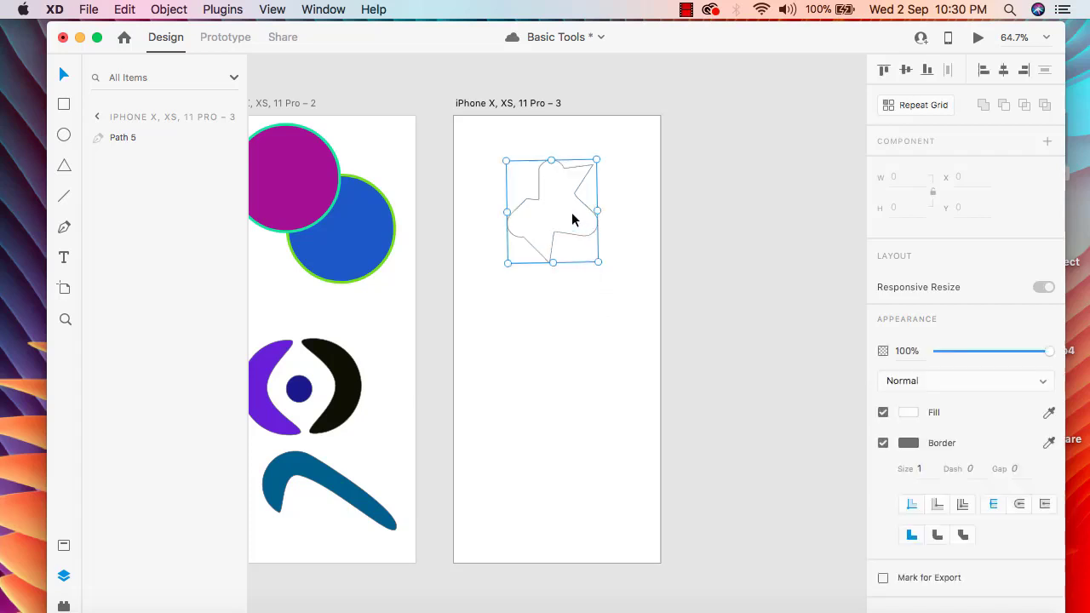
{"action": "left_click", "coordinate": [583, 291]}
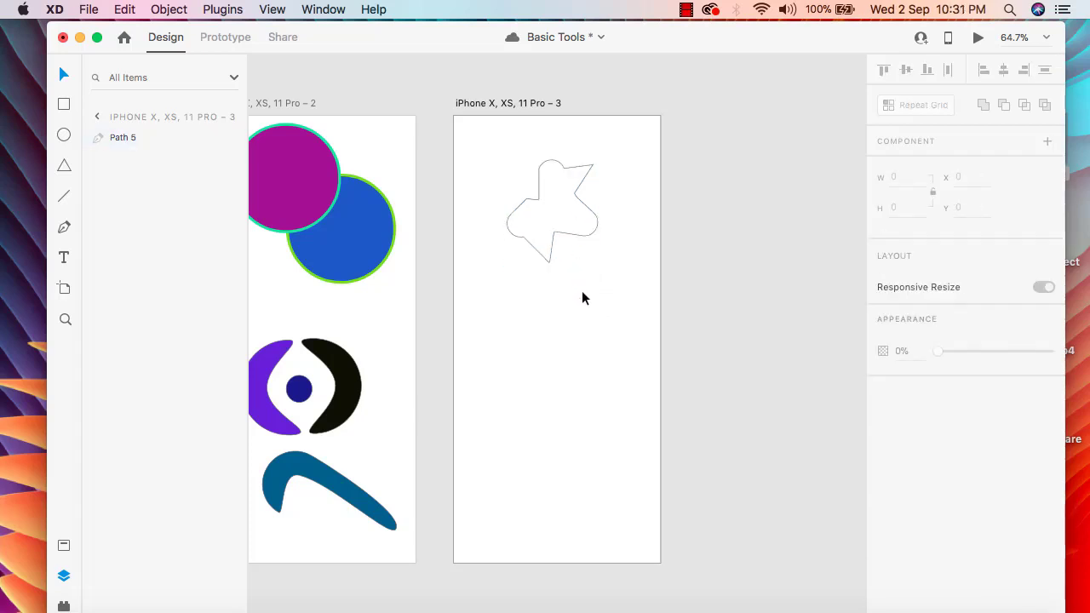
- Draw a circle about 9 by 9 inside the bird's beak area as an eye
{"action": "left_click", "coordinate": [63, 136]}
{"action": "left_click_drag", "start_coordinate": [580, 171], "coordinate": [583, 176]}
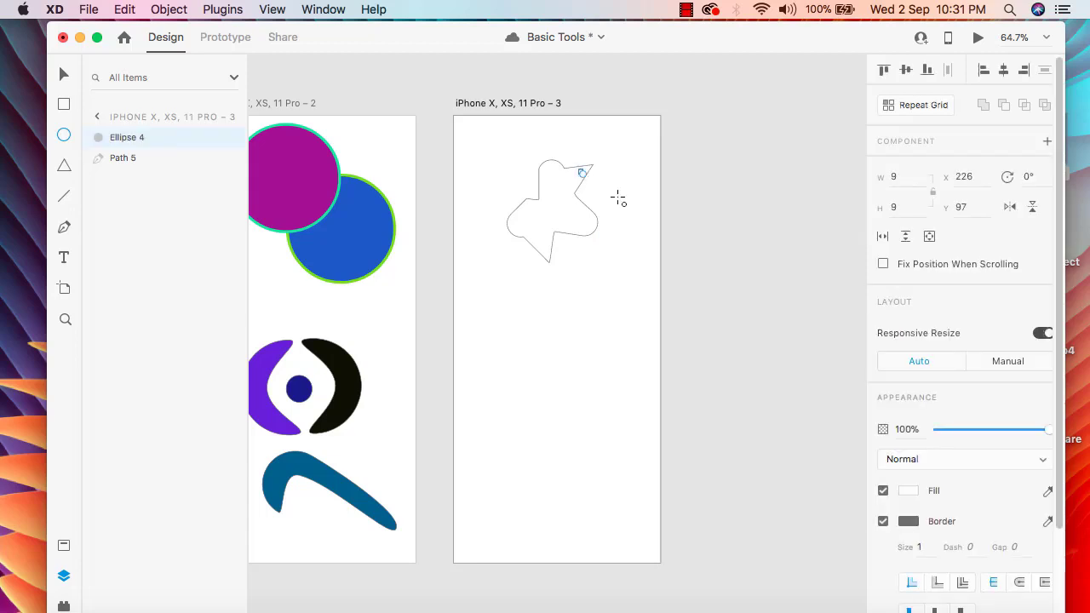
{"action": "left_click", "coordinate": [574, 181]}
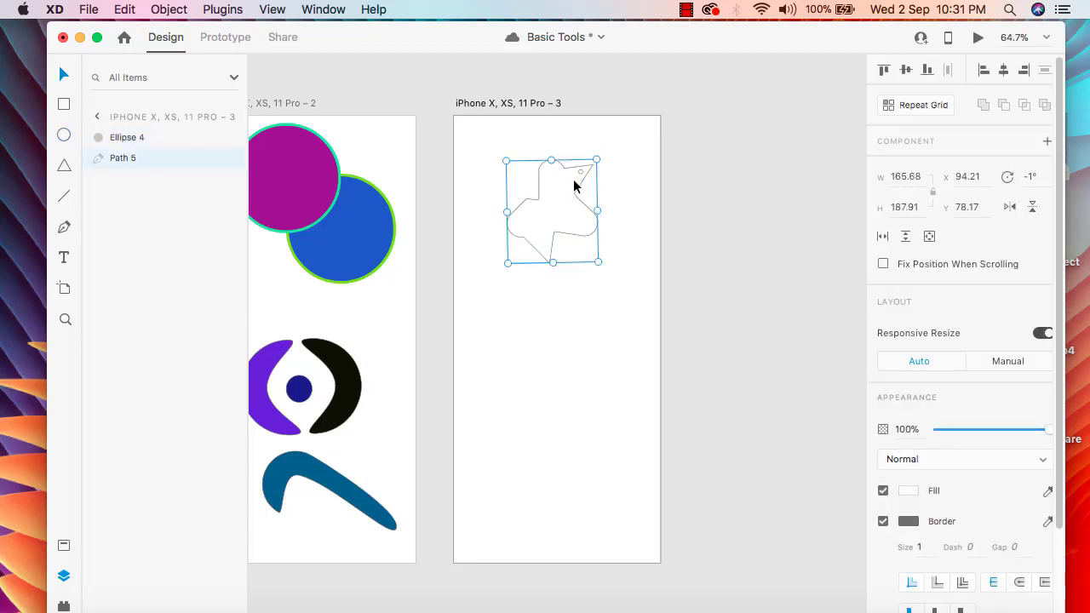
- Fill the eye circle with a saturated blue-violet
{"action": "left_click", "coordinate": [583, 173]}
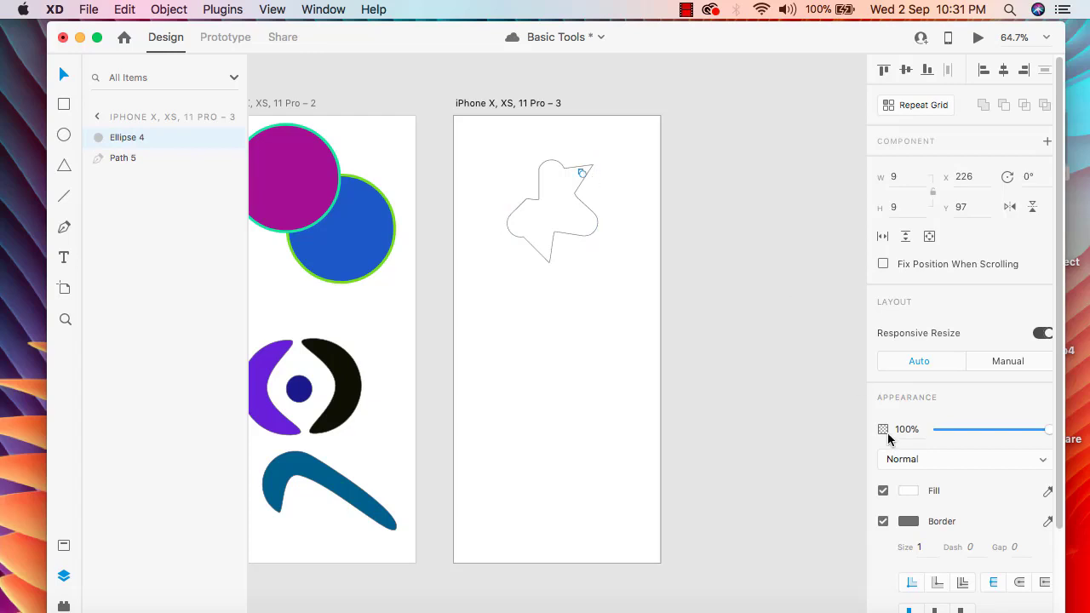
{"action": "left_click", "coordinate": [908, 521]}
{"action": "left_click", "coordinate": [908, 490]}
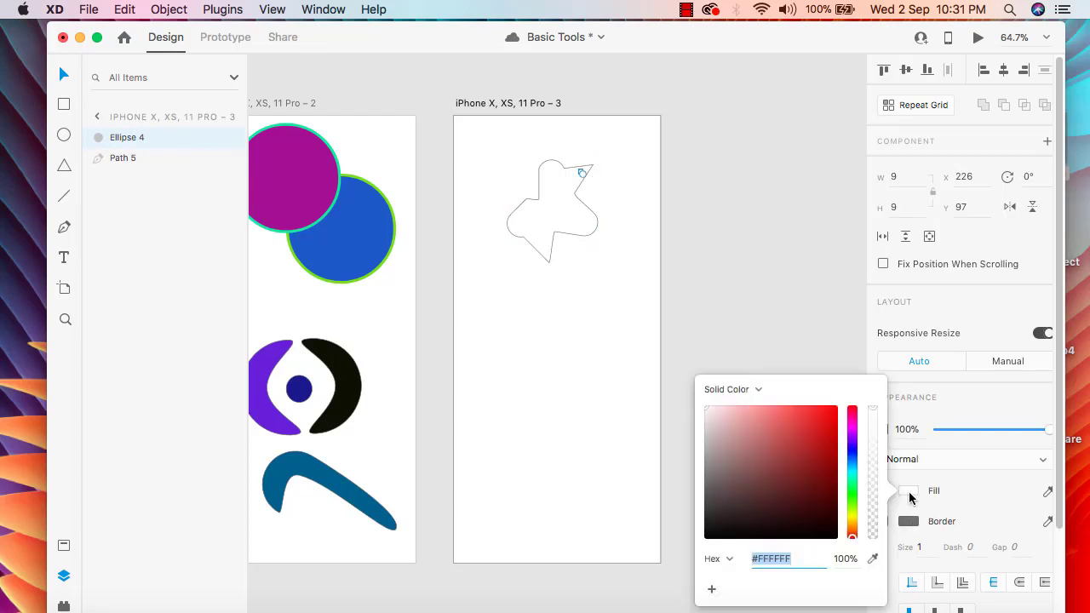
{"action": "left_click", "coordinate": [852, 444]}
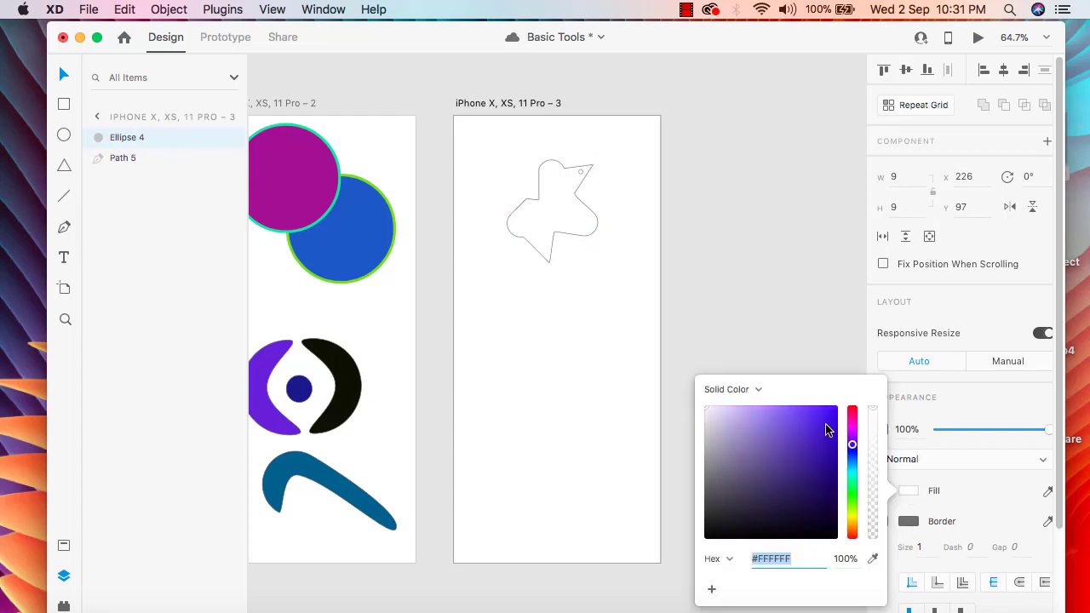
{"action": "left_click", "coordinate": [826, 426]}
{"action": "left_click", "coordinate": [797, 294]}
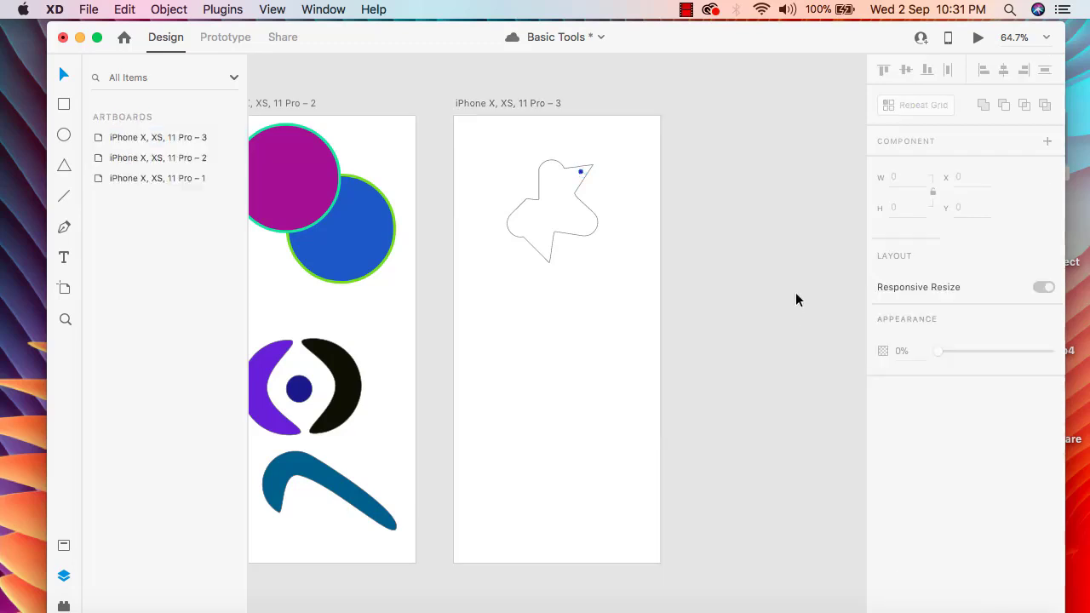
- Resize the eye circle to 12 by 12
{"action": "left_click", "coordinate": [580, 171]}
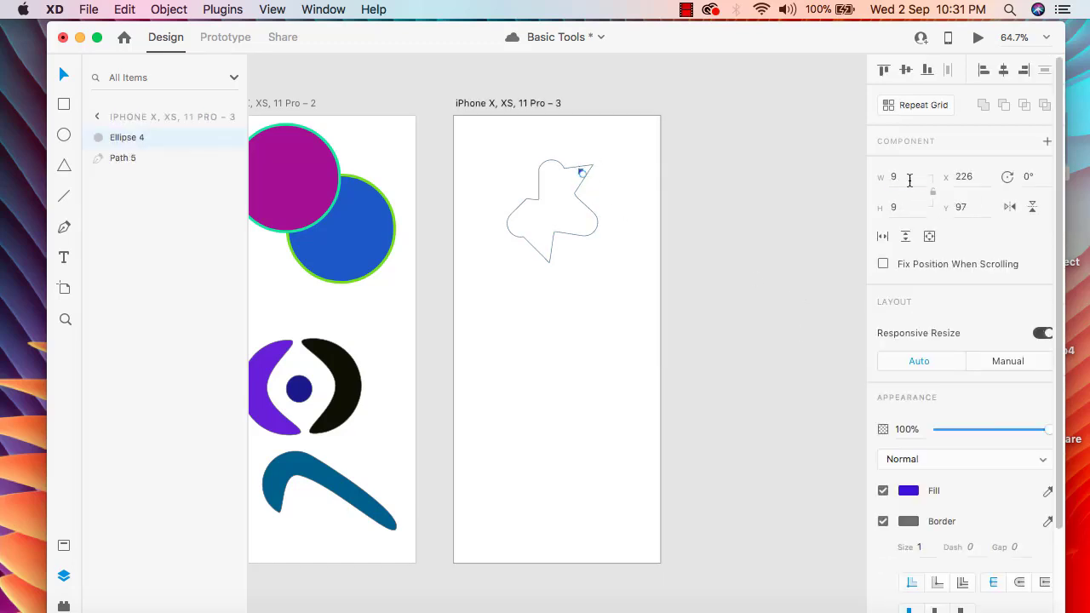
{"action": "left_click", "coordinate": [903, 176]}
{"action": "left_click", "coordinate": [895, 205]}
{"action": "type", "text": "12"}
{"action": "left_click", "coordinate": [747, 248]}
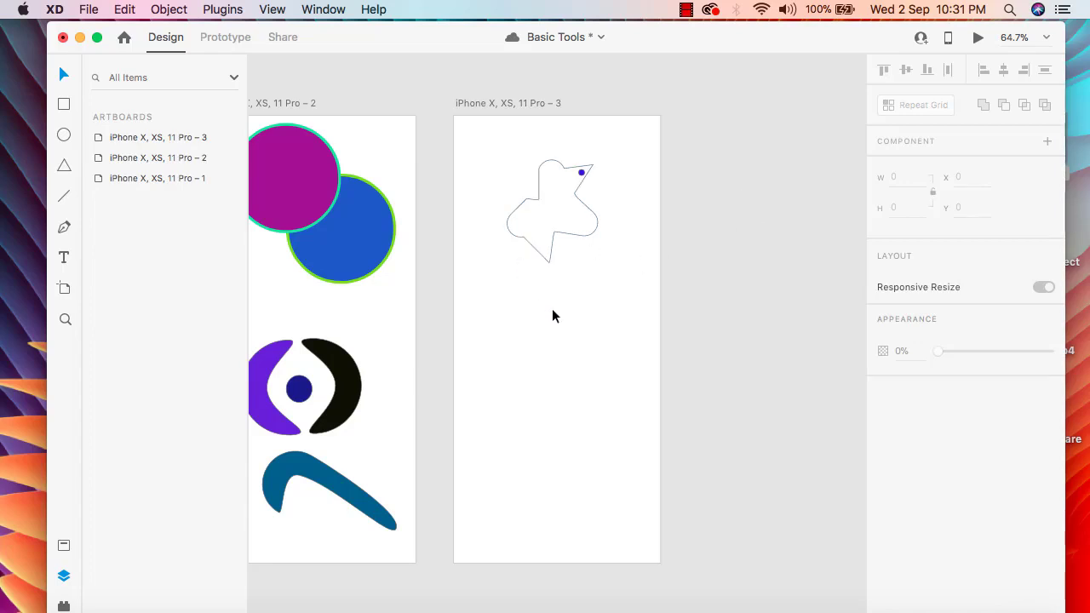
- Fill the bird's body with dark navy blue, #120C50
{"action": "left_click", "coordinate": [562, 225]}
{"action": "double_click", "coordinate": [560, 217]}
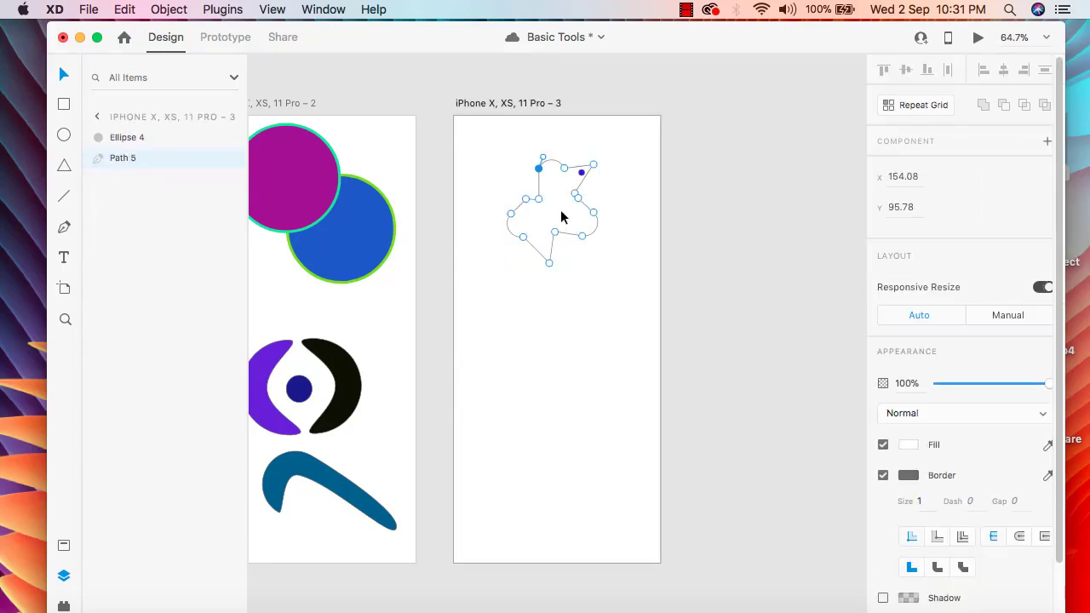
{"action": "left_click", "coordinate": [906, 445]}
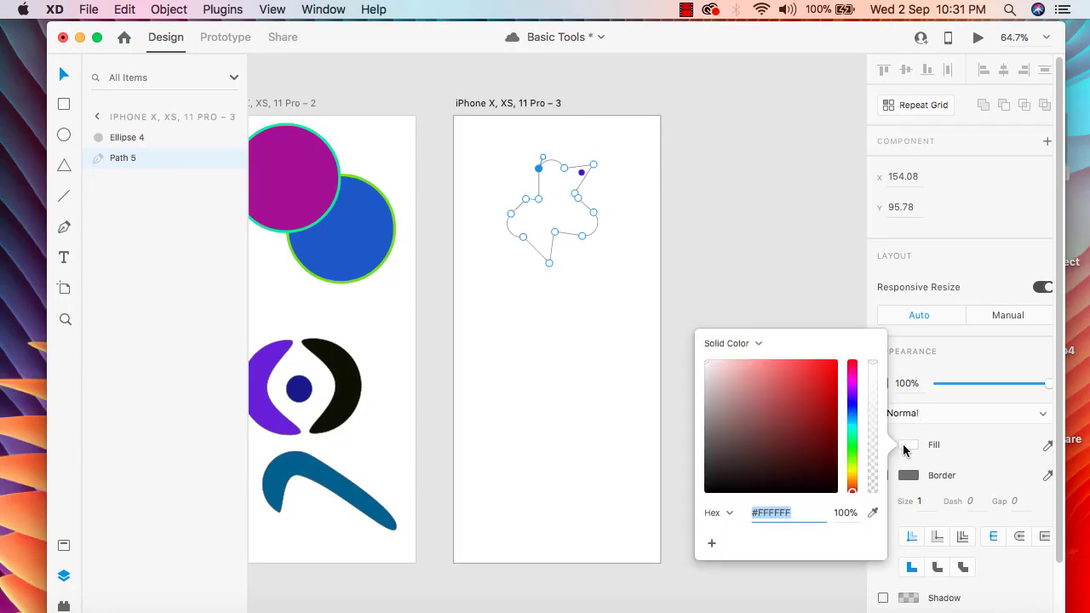
{"action": "left_click", "coordinate": [852, 405]}
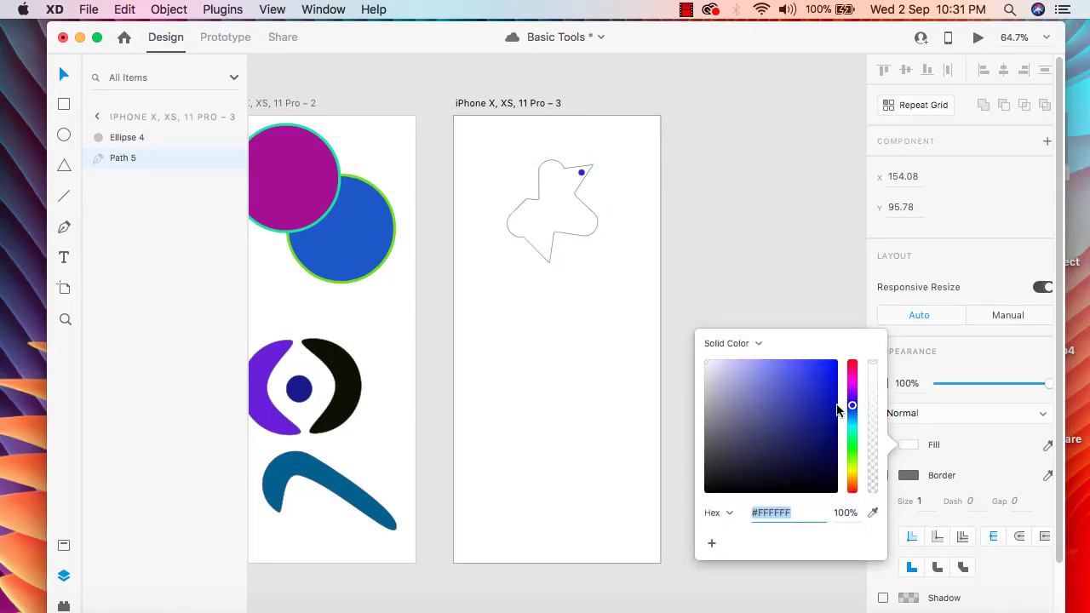
{"action": "left_click", "coordinate": [811, 378]}
{"action": "left_click_drag", "start_coordinate": [811, 381], "coordinate": [852, 401]}
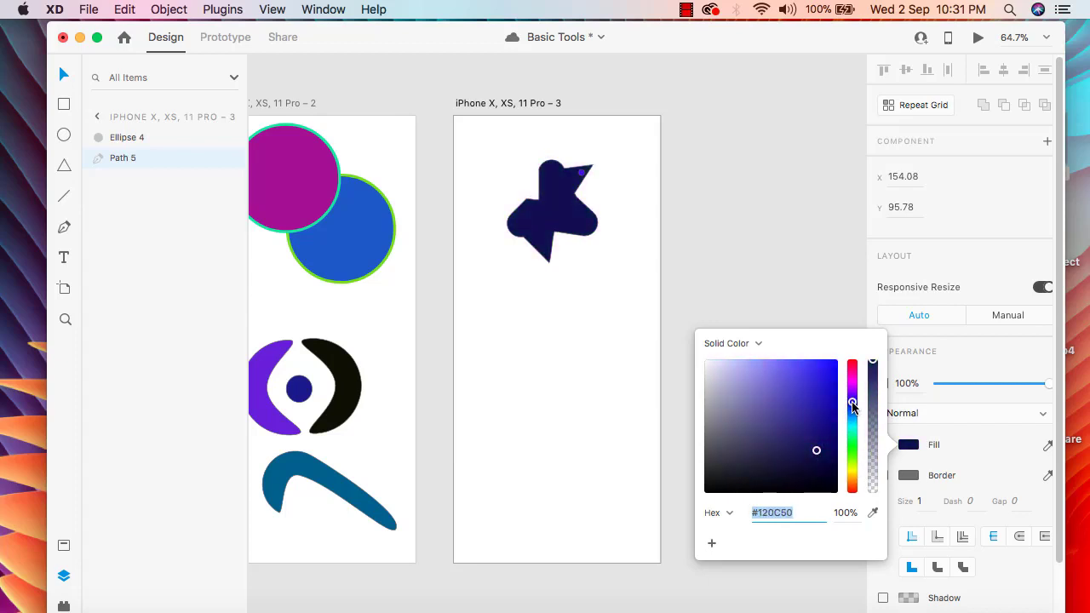
{"action": "left_click", "coordinate": [792, 272]}
{"action": "left_click", "coordinate": [791, 271]}
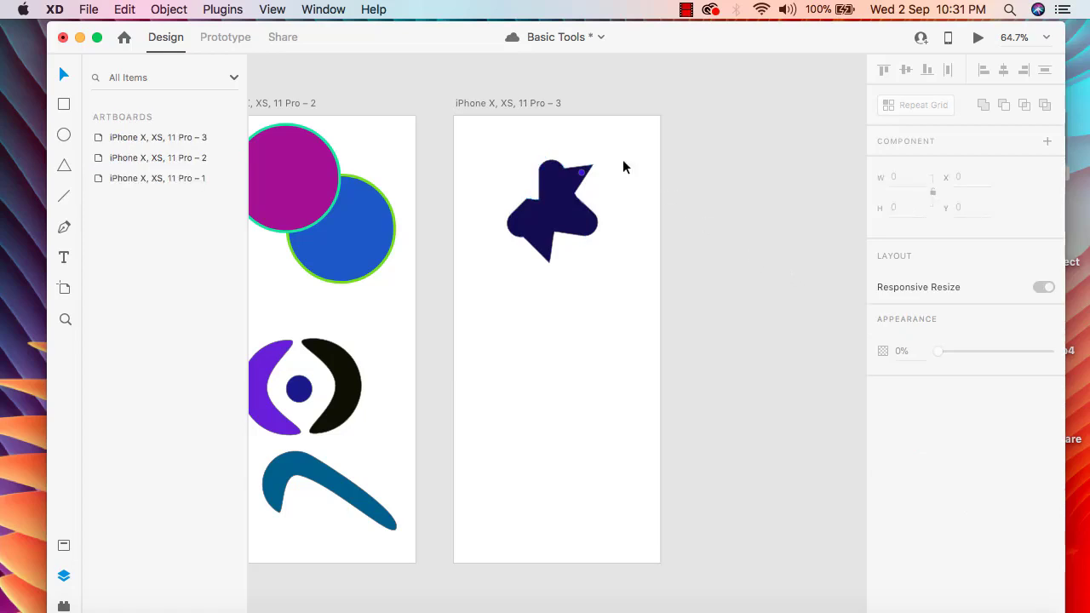
- Change the eye circle's fill to white
{"action": "left_click", "coordinate": [584, 173]}
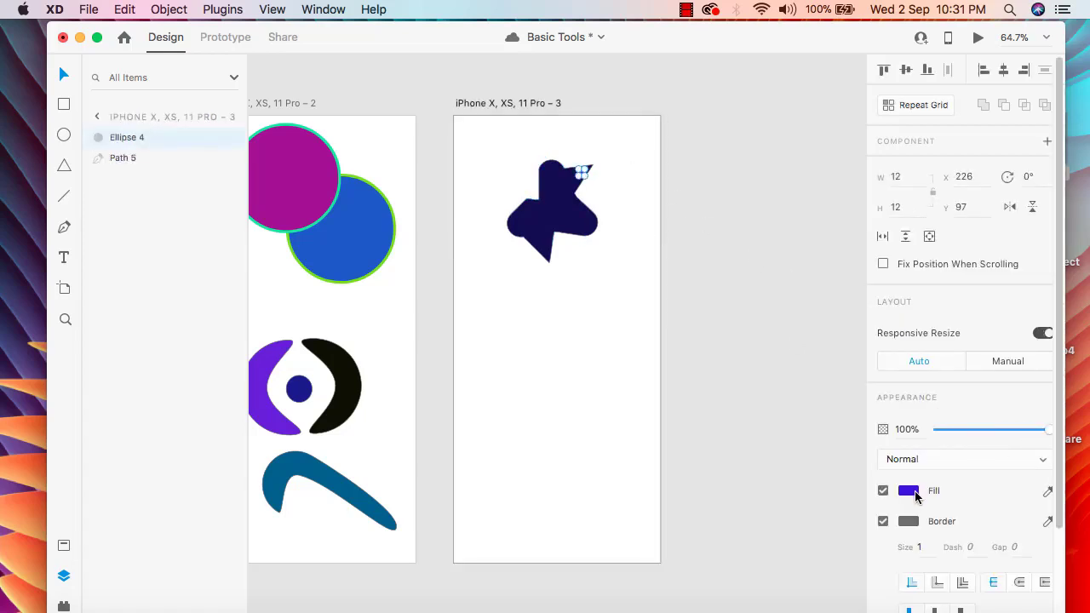
{"action": "left_click", "coordinate": [909, 490]}
{"action": "left_click", "coordinate": [712, 412]}
{"action": "left_click", "coordinate": [782, 267]}
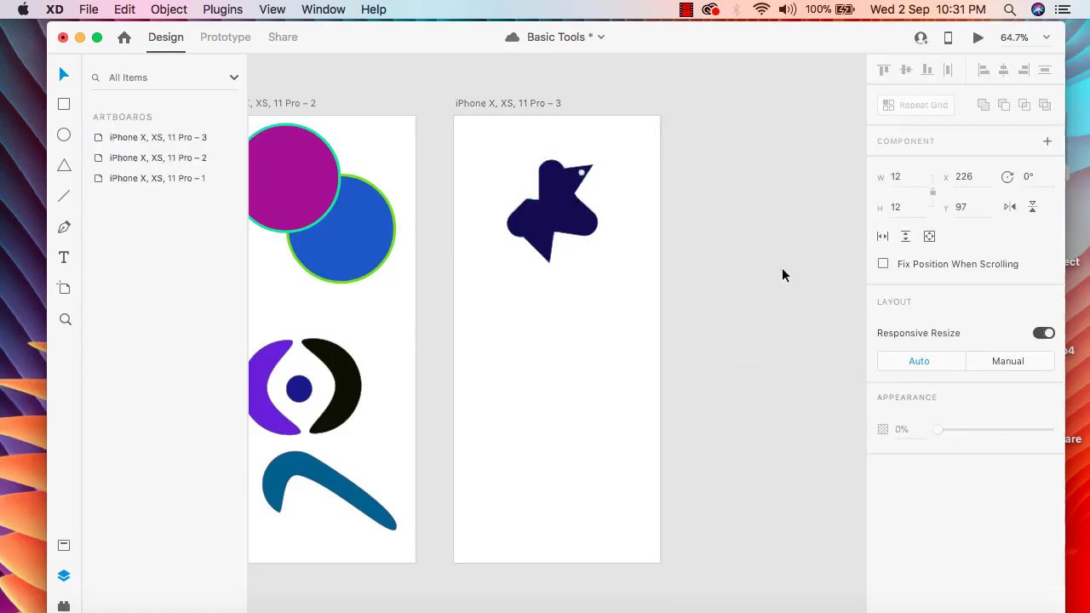
{"action": "left_click", "coordinate": [489, 370]}
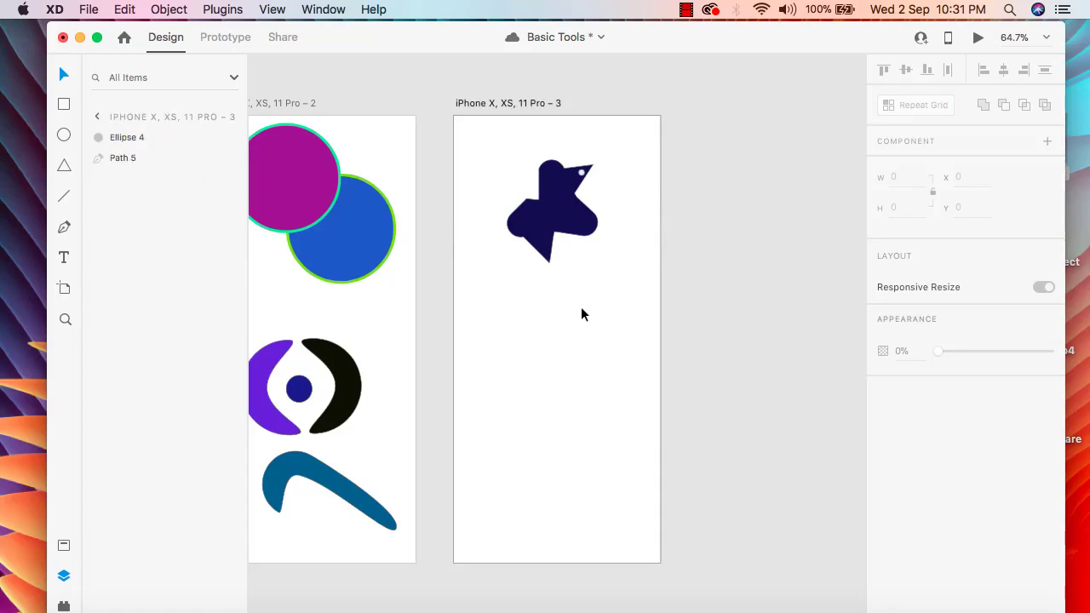
{"action": "left_click", "coordinate": [540, 201]}
{"action": "left_click", "coordinate": [596, 330]}
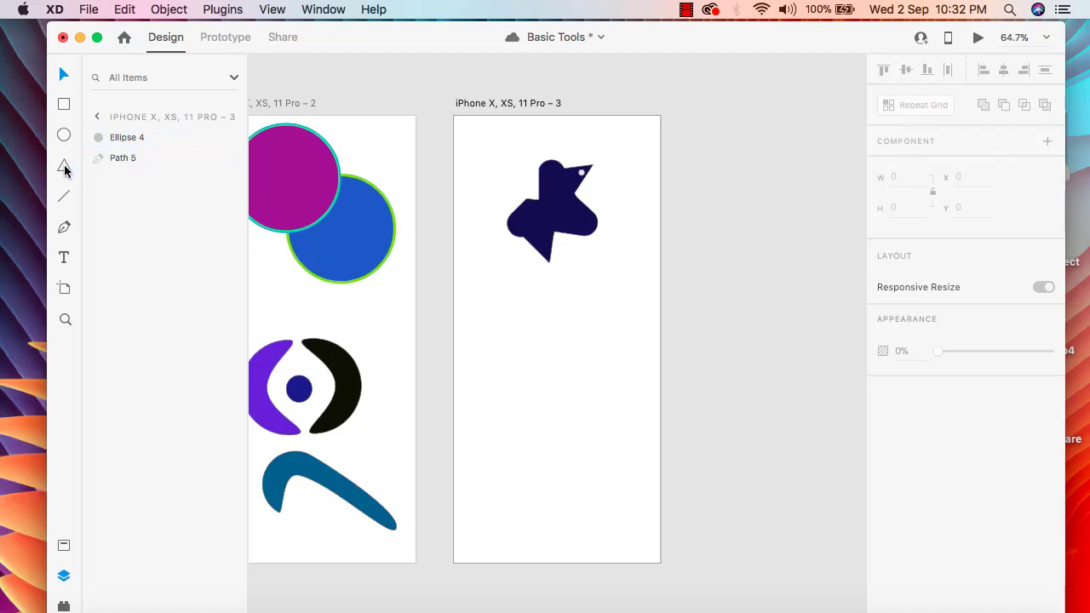
- Group the bird's body and eye into one object and reselect the group
{"action": "left_click_drag", "start_coordinate": [604, 282], "coordinate": [514, 159]}
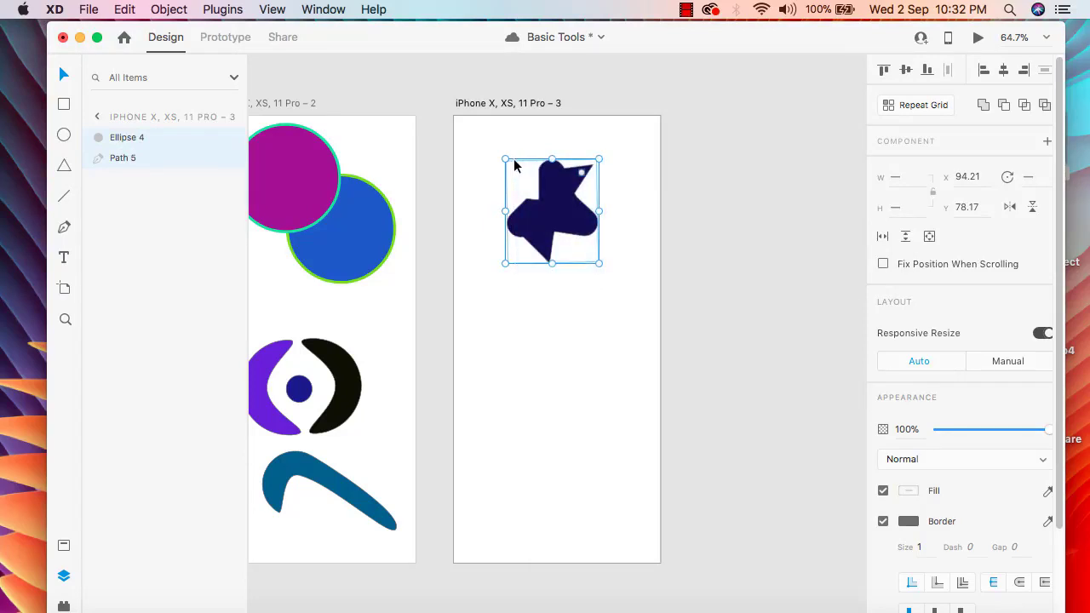
{"action": "right_click", "coordinate": [546, 211]}
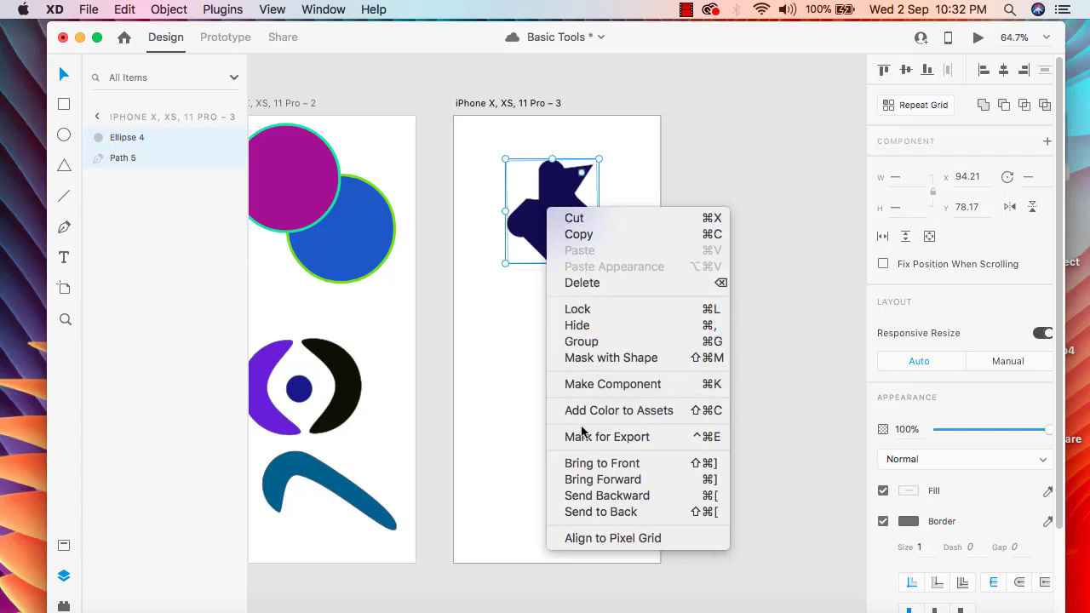
{"action": "left_click", "coordinate": [623, 341]}
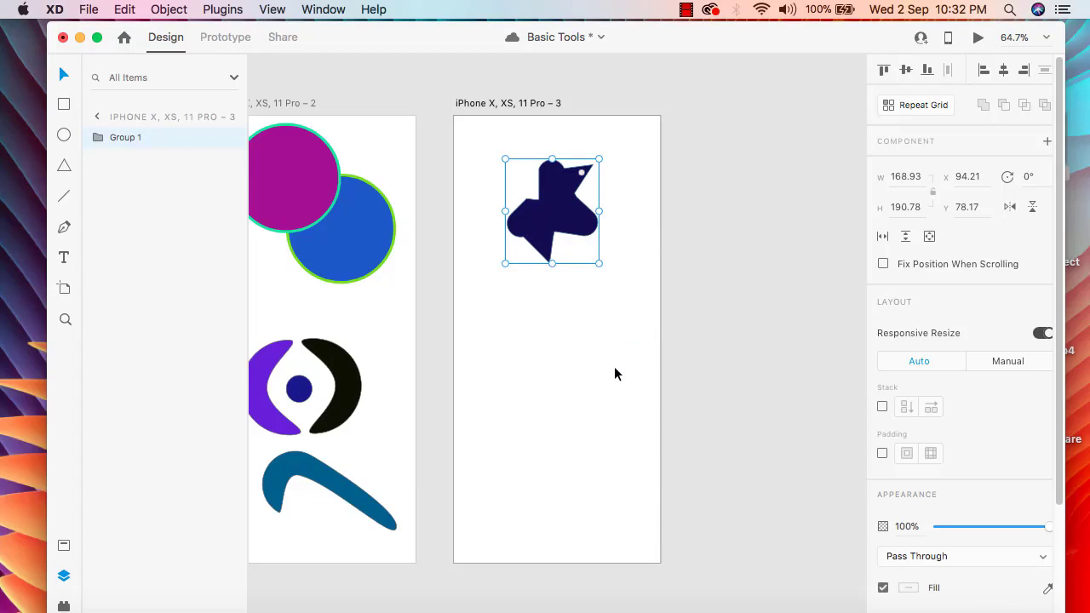
{"action": "left_click", "coordinate": [614, 378]}
{"action": "left_click", "coordinate": [568, 205]}
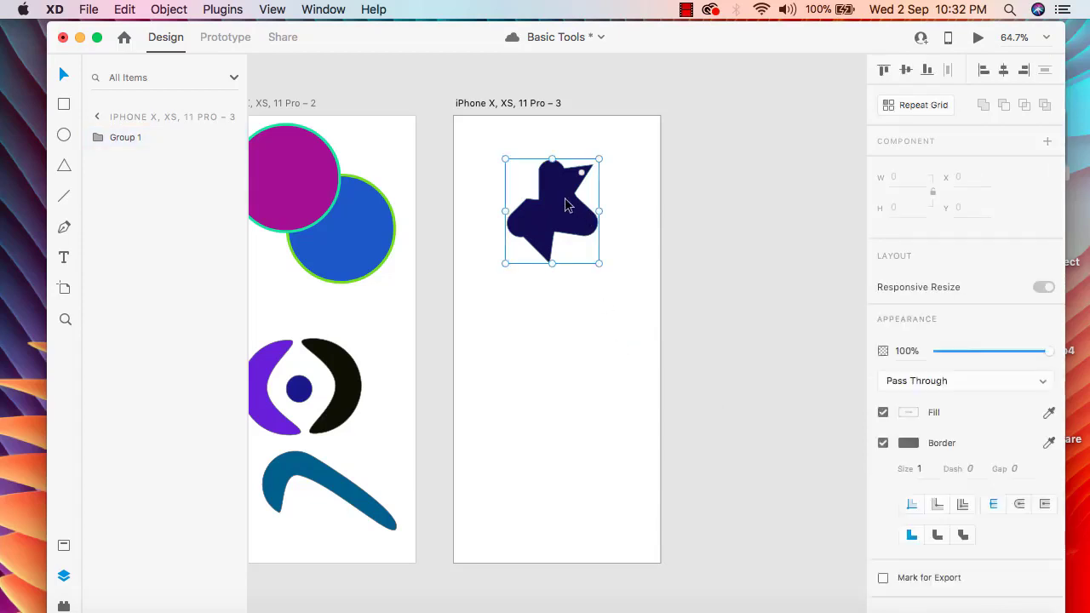
- Turn the bird group into a repeat grid and extend it downward and sideways to about 205 by 408
{"action": "left_click", "coordinate": [930, 112]}
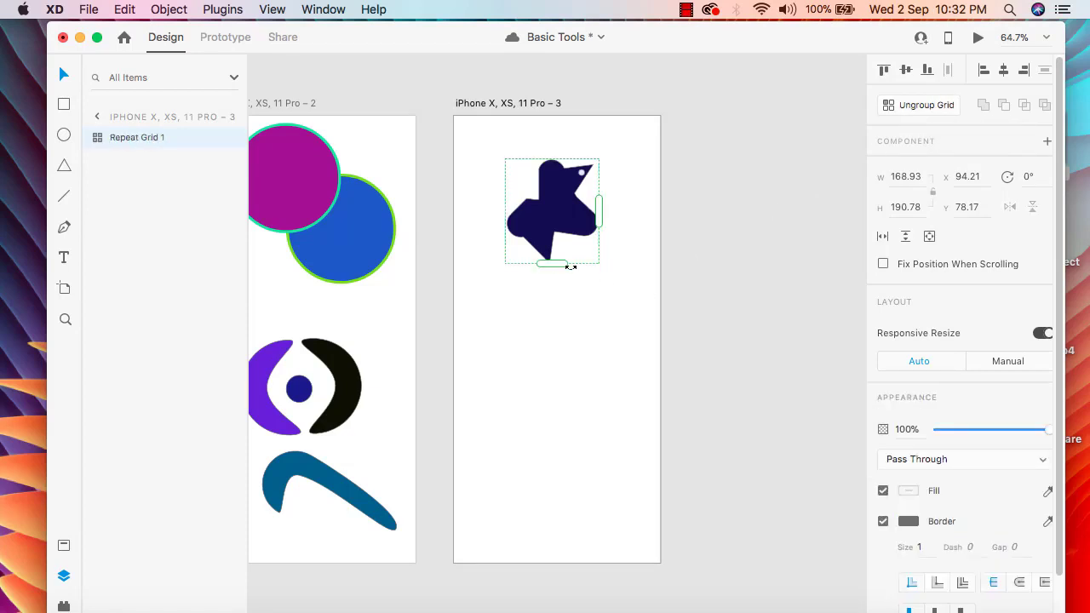
{"action": "left_click_drag", "start_coordinate": [549, 264], "coordinate": [576, 385]}
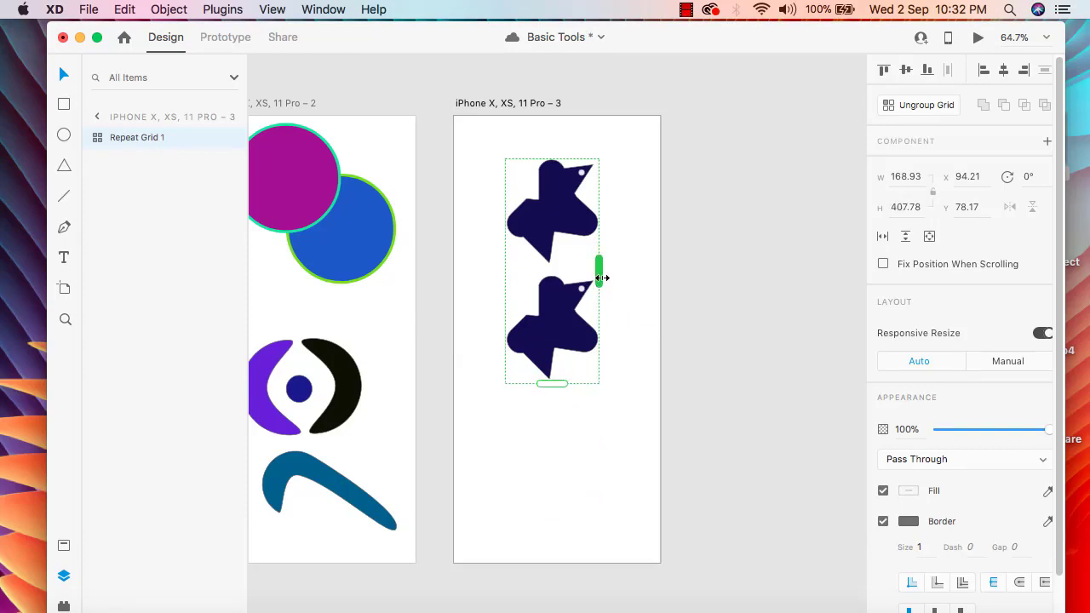
{"action": "left_click_drag", "start_coordinate": [601, 278], "coordinate": [619, 296]}
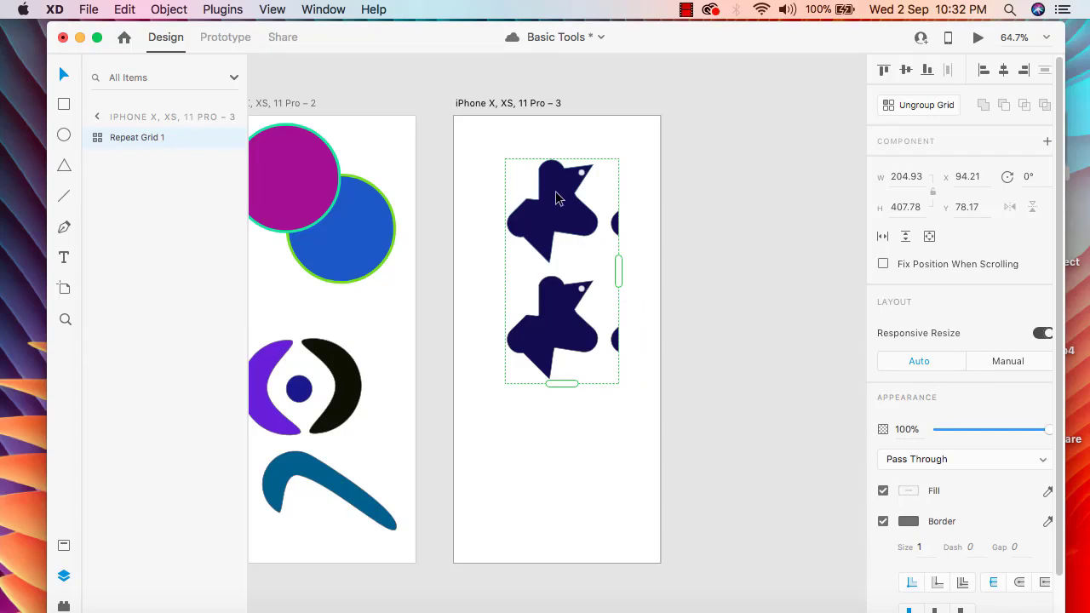
- Move the bird grid to the artboard's upper-left corner and widen it to about 363, showing two full columns
{"action": "left_click", "coordinate": [586, 502]}
{"action": "left_click", "coordinate": [578, 293]}
{"action": "left_click_drag", "start_coordinate": [555, 216], "coordinate": [507, 183]}
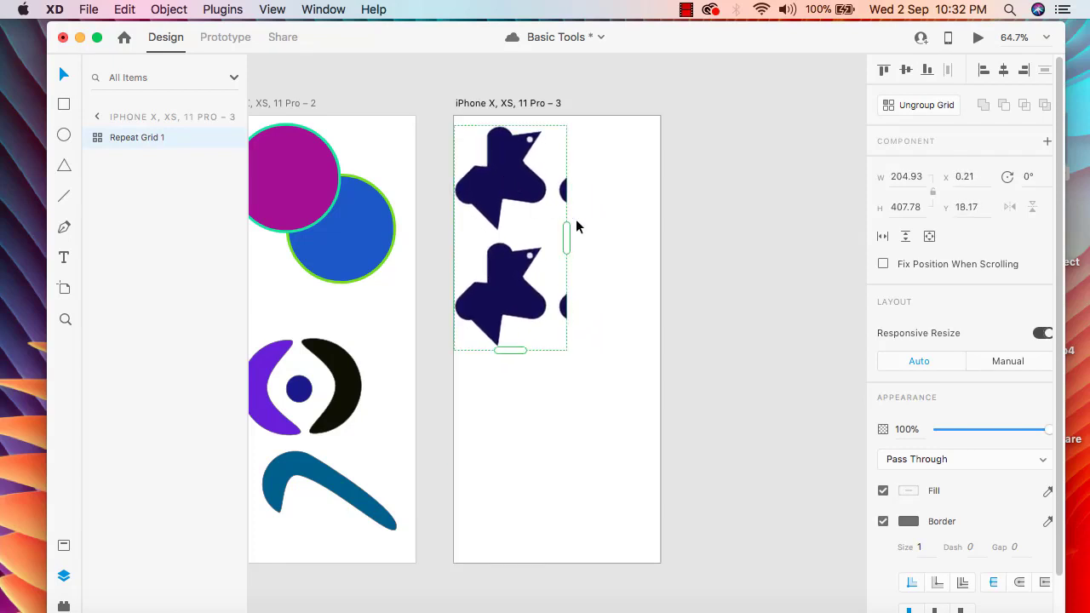
{"action": "left_click_drag", "start_coordinate": [567, 236], "coordinate": [653, 237]}
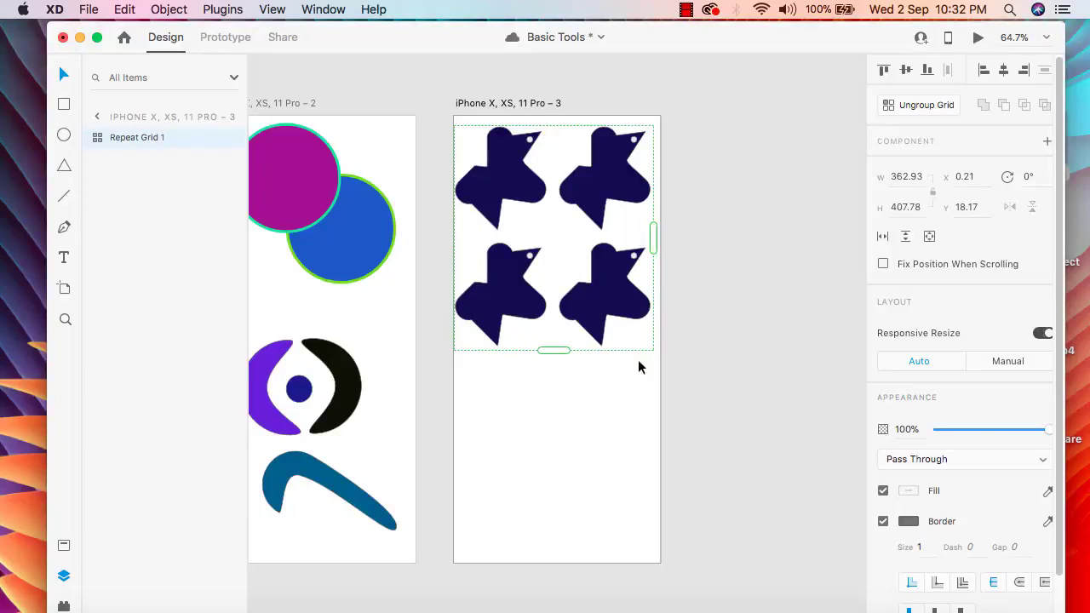
{"action": "left_click", "coordinate": [618, 400]}
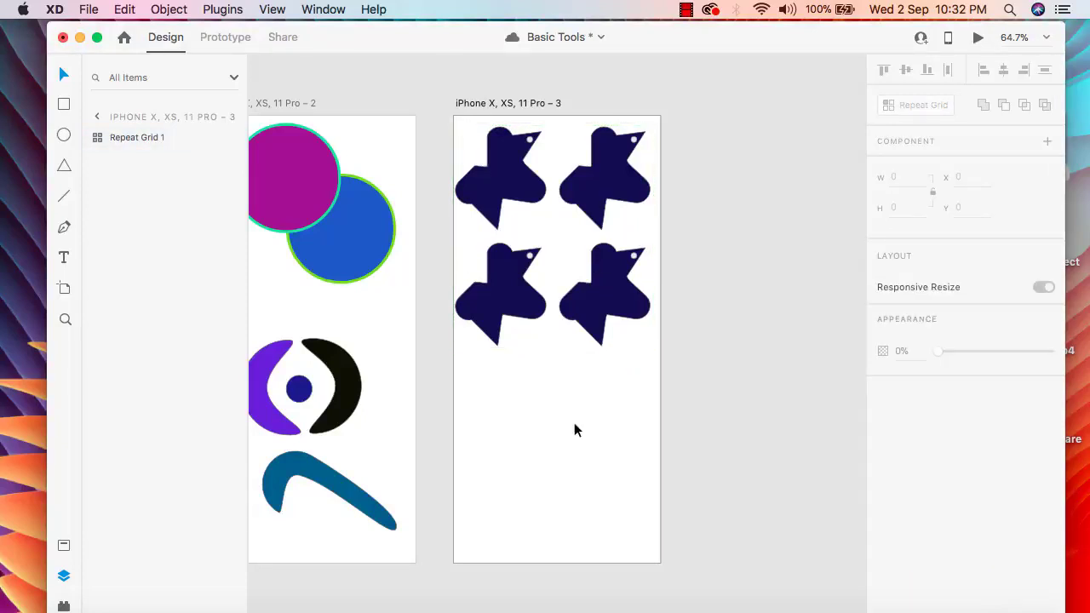
- Draw a triangle about 202 by 154 with the Polygon tool below the bird grid
{"action": "left_click", "coordinate": [65, 170]}
{"action": "left_click_drag", "start_coordinate": [486, 380], "coordinate": [599, 464]}
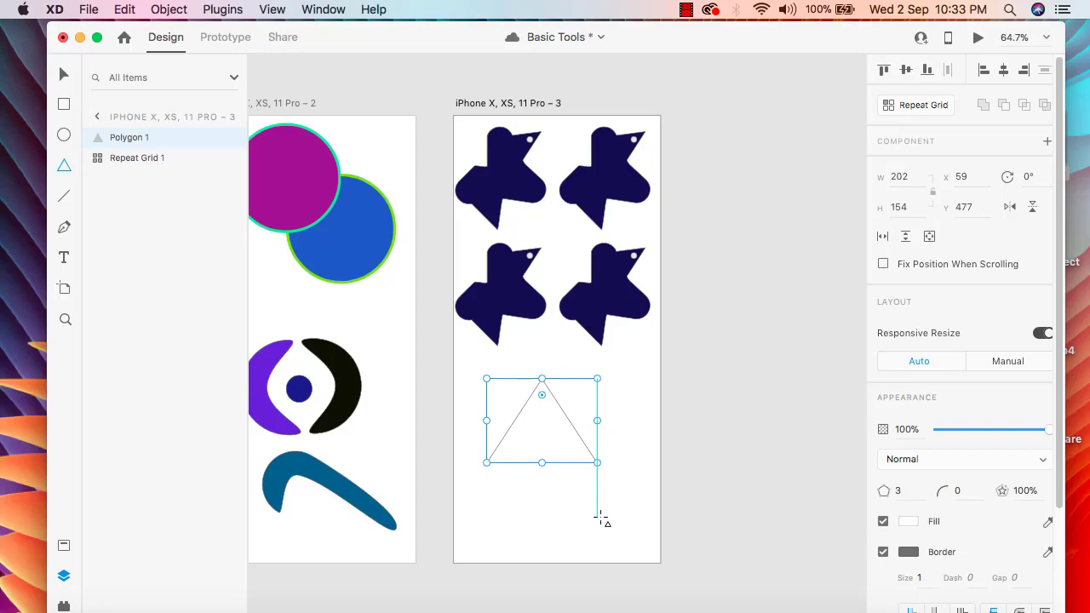
{"action": "key", "text": "v"}
{"action": "left_click", "coordinate": [572, 501]}
{"action": "left_click", "coordinate": [562, 441]}
{"action": "scroll", "coordinate": [994, 479], "scroll_direction": "down", "scroll_amount": 1}
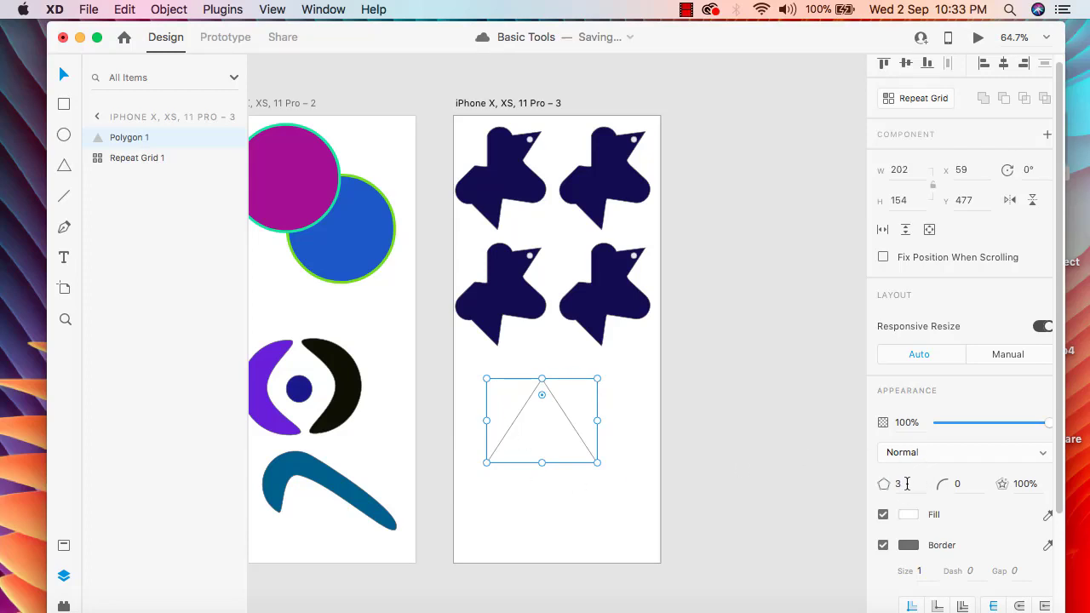
{"action": "left_click", "coordinate": [739, 477]}
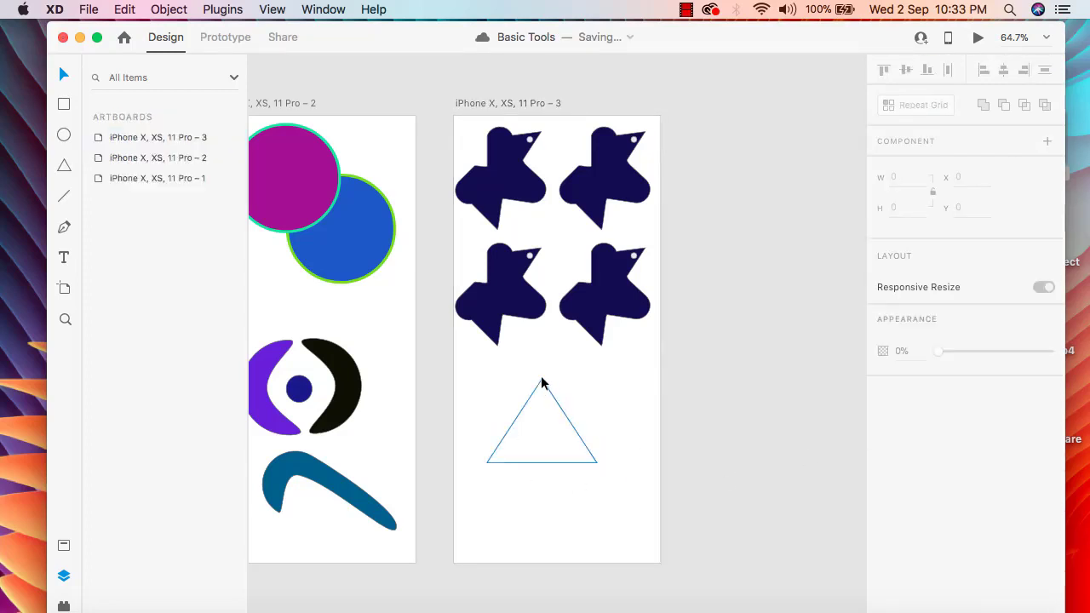
- Set the triangle's corner count to 5 to make a pentagon
{"action": "left_click", "coordinate": [598, 461]}
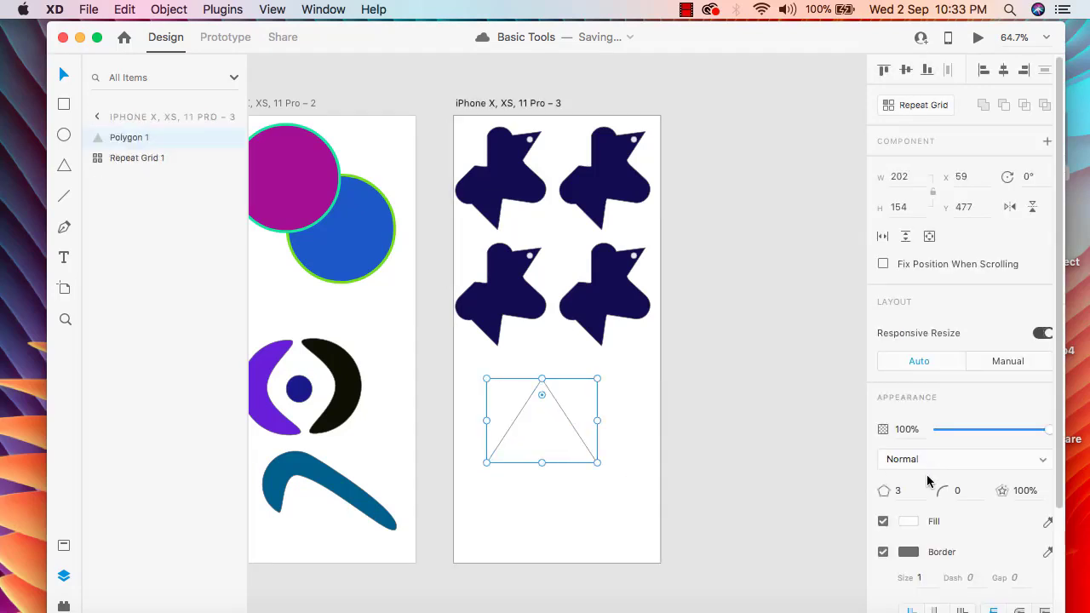
{"action": "left_click", "coordinate": [910, 490]}
{"action": "type", "text": "5"}
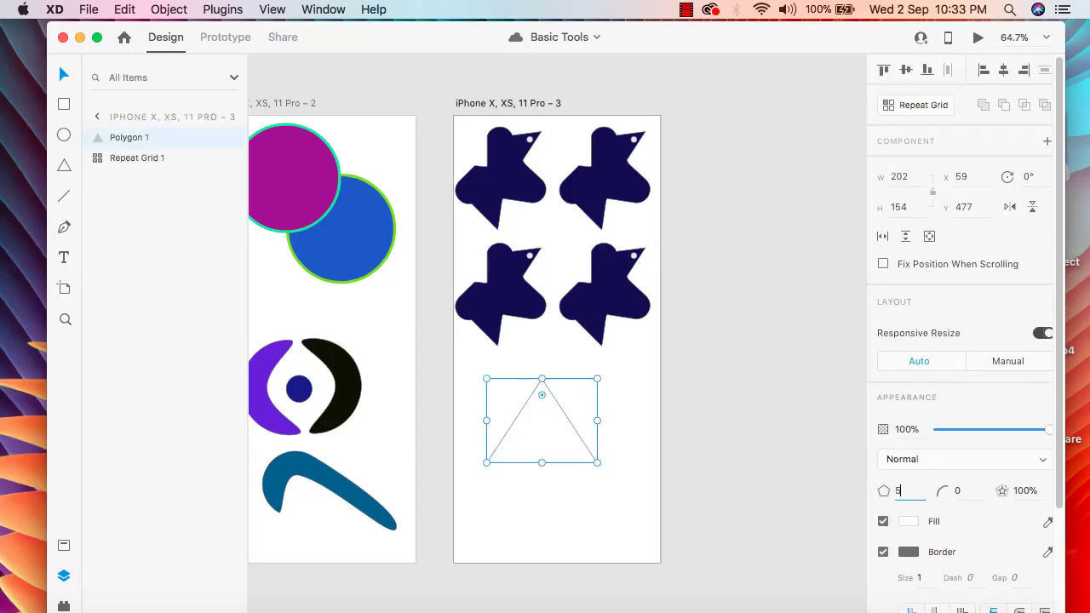
{"action": "key", "text": "Return"}
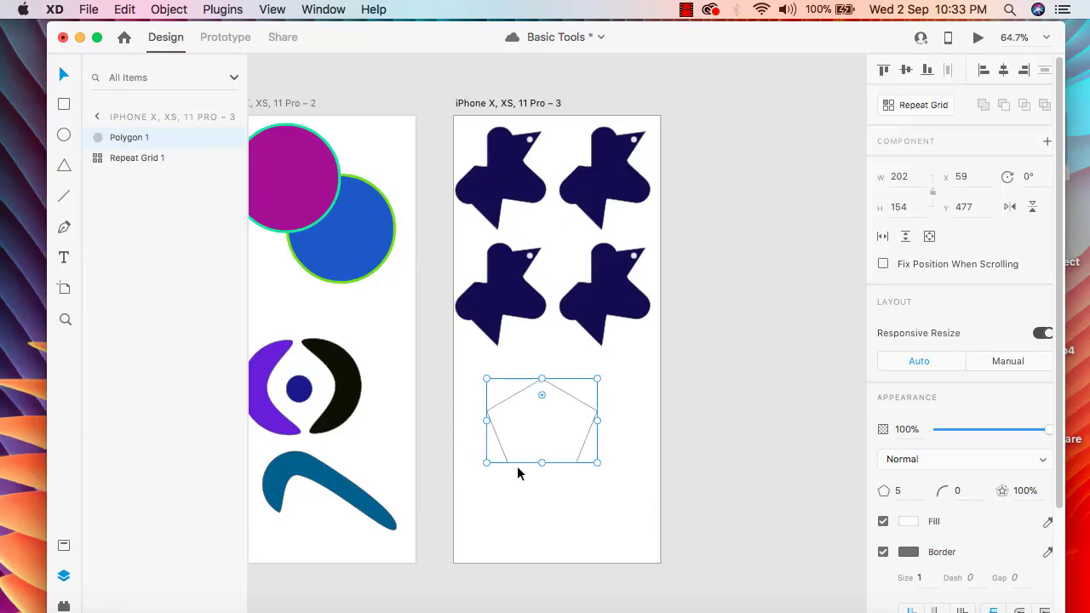
{"action": "left_click", "coordinate": [759, 441]}
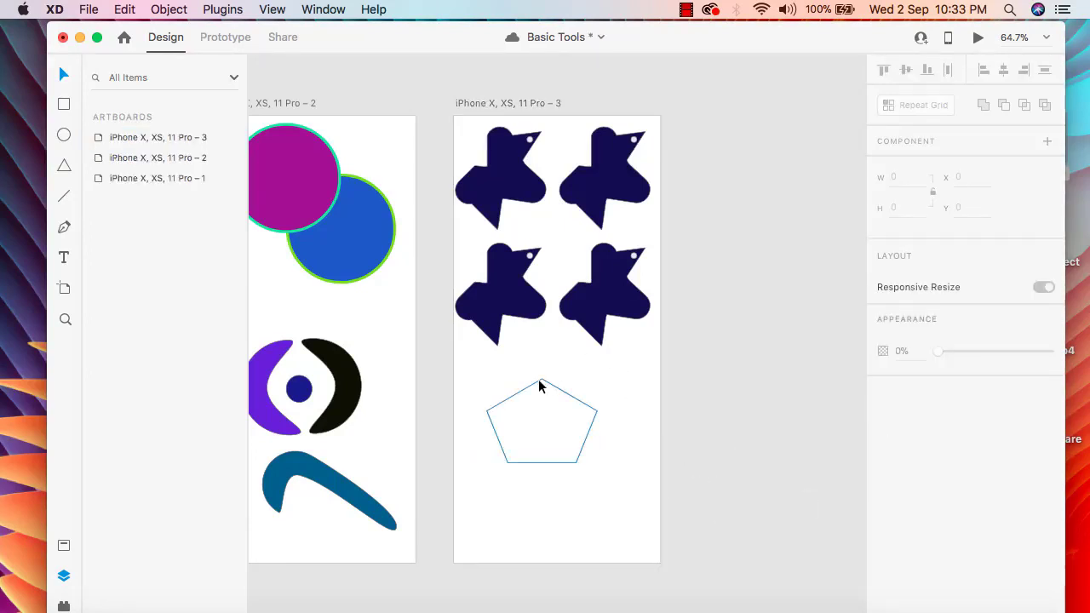
- Set the polygon's corner count to 6 to make a hexagon
{"action": "left_click", "coordinate": [568, 428]}
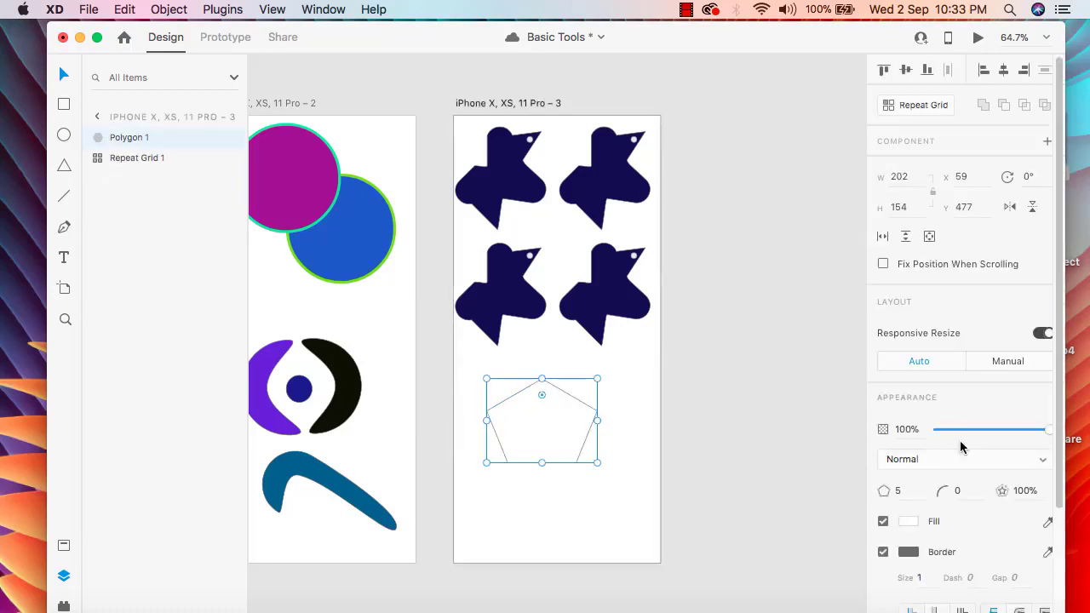
{"action": "left_click", "coordinate": [911, 489]}
{"action": "key", "text": "BackSpace"}
{"action": "type", "text": "6"}
{"action": "left_click", "coordinate": [768, 440]}
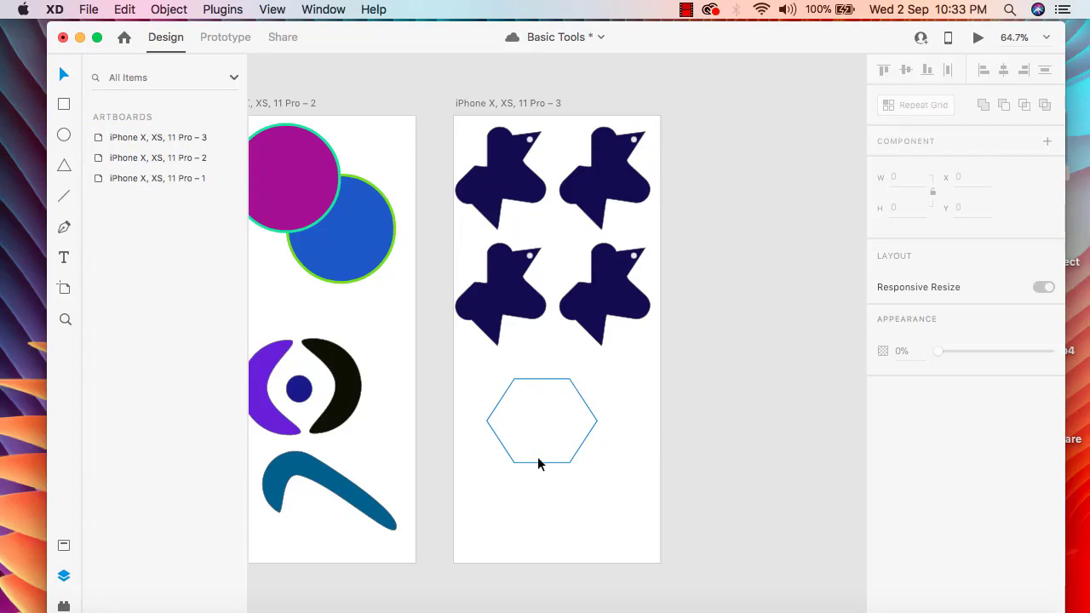
- Round the hexagon's corners with a corner radius of 20
{"action": "left_click", "coordinate": [560, 414]}
{"action": "left_click", "coordinate": [969, 491]}
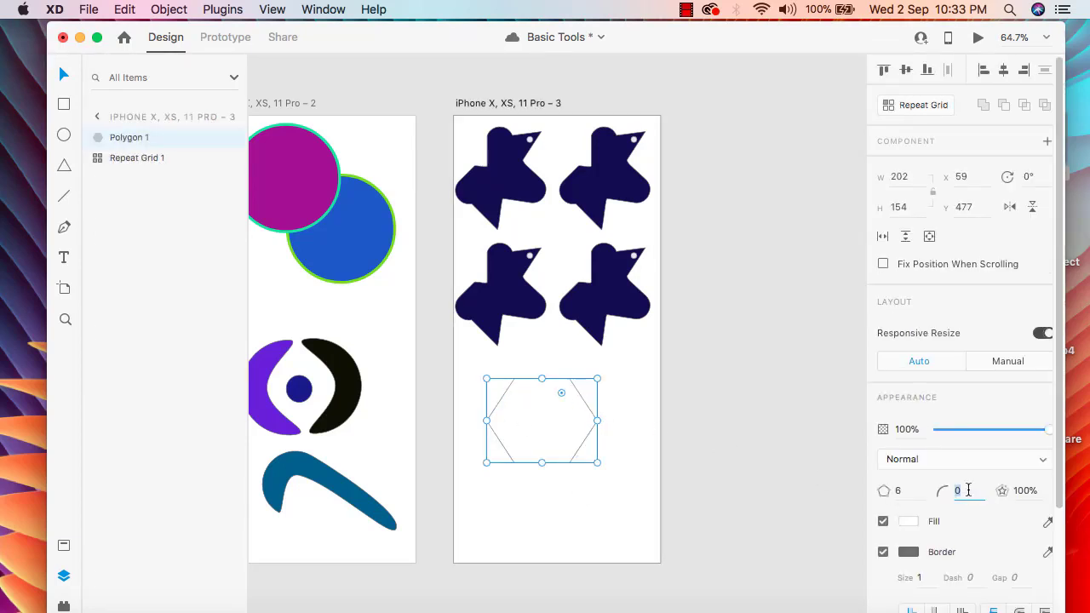
{"action": "key", "text": "BackSpace"}
{"action": "type", "text": "20"}
{"action": "key", "text": "Return"}
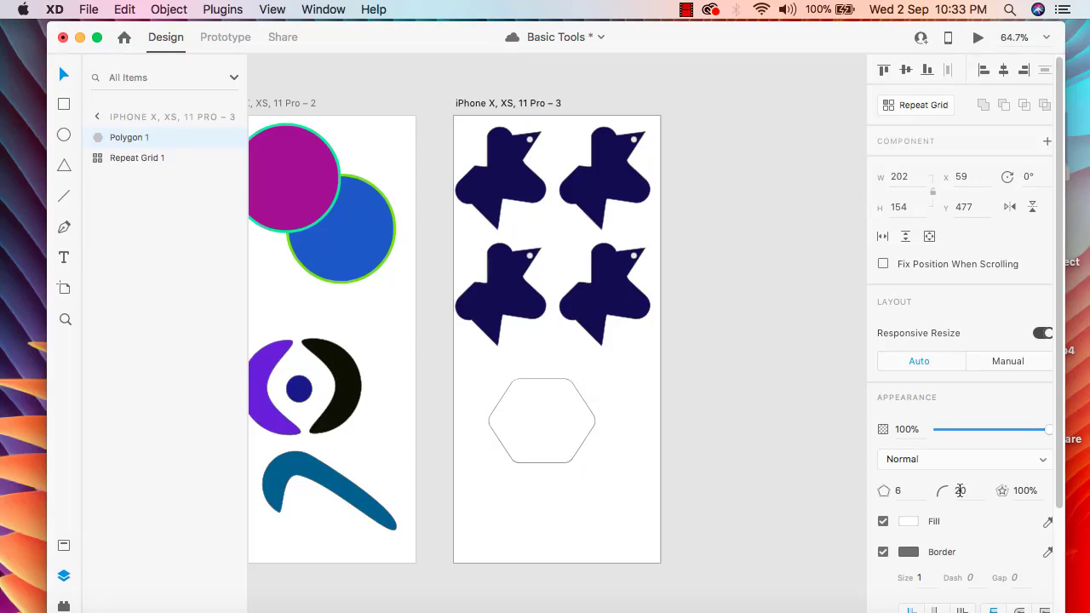
{"action": "left_click", "coordinate": [792, 471]}
- Set the hexagon's corner radius to 90
{"action": "left_click", "coordinate": [568, 438]}
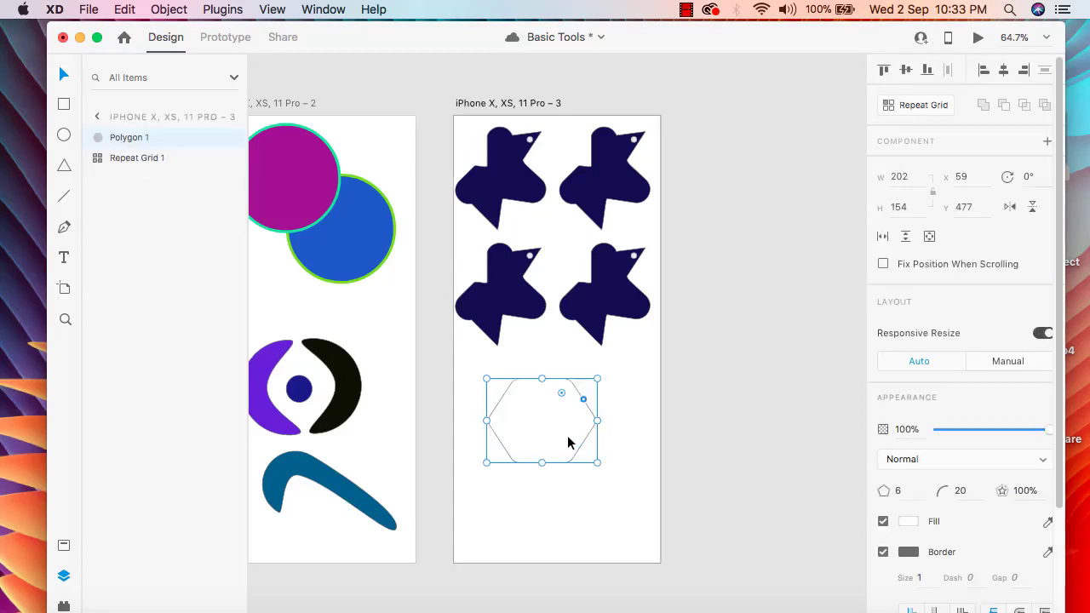
{"action": "left_click", "coordinate": [962, 494]}
{"action": "left_click", "coordinate": [968, 491]}
{"action": "double_click", "coordinate": [965, 491]}
{"action": "key", "text": "BackSpace"}
{"action": "type", "text": "90"}
{"action": "key", "text": "Return"}
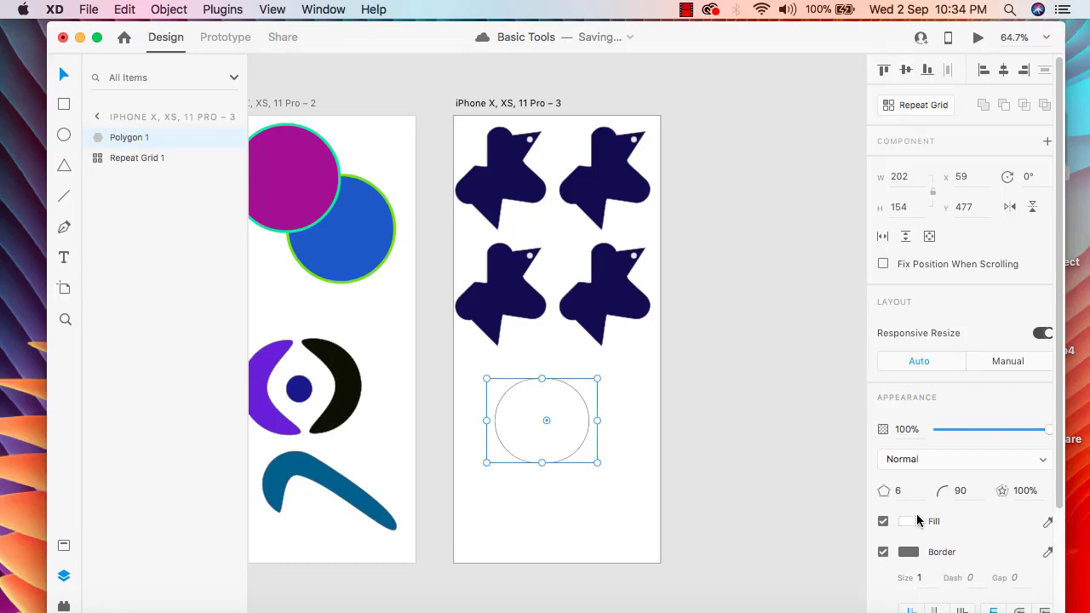
- Set the hexagon's corner radius to 30
{"action": "double_click", "coordinate": [961, 491]}
{"action": "key", "text": "BackSpace"}
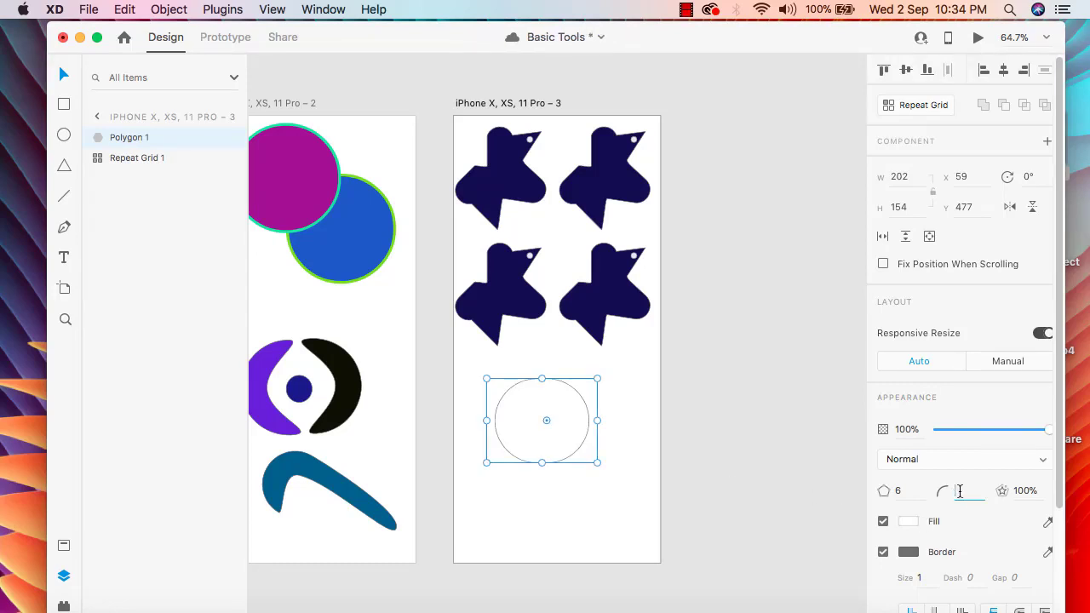
{"action": "type", "text": "30"}
{"action": "key", "text": "Return"}
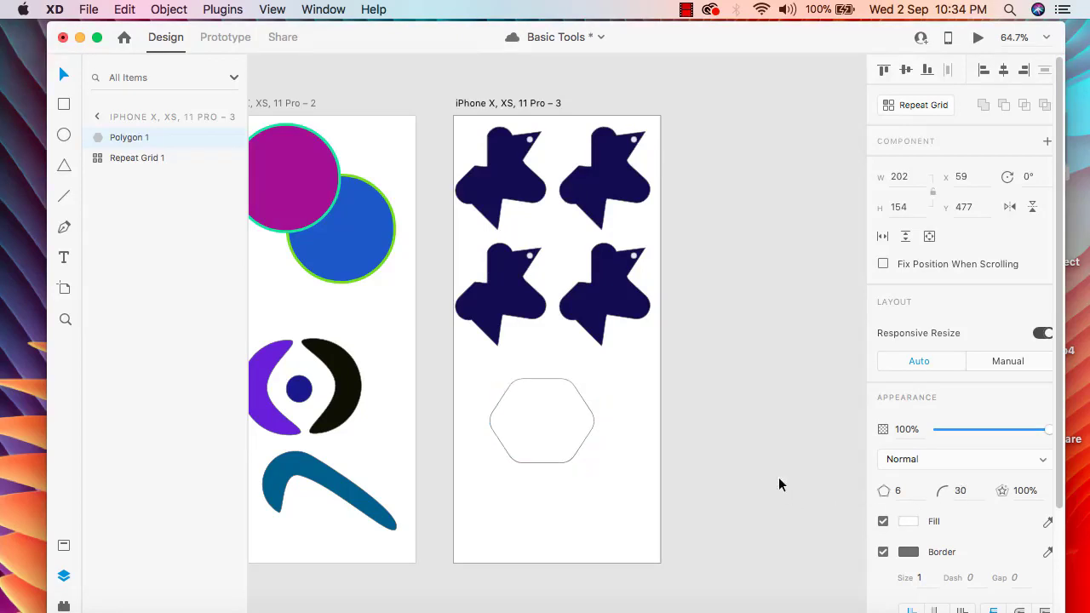
{"action": "left_click", "coordinate": [571, 509]}
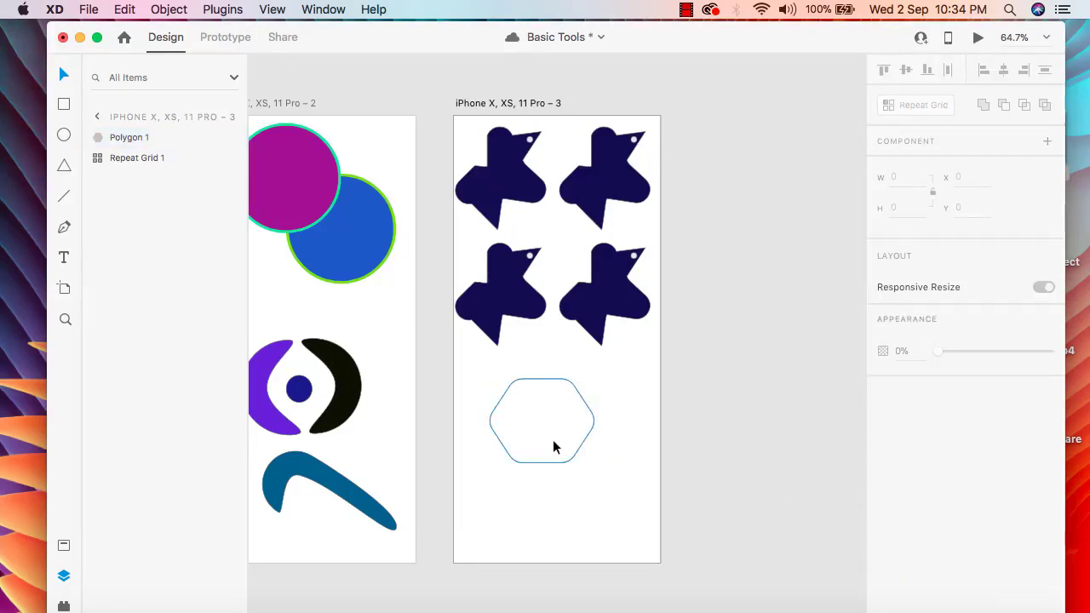
- Reshape the hexagon into a rounded star with a corner radius of about 21 and a star ratio of about 38%
{"action": "left_click", "coordinate": [553, 443]}
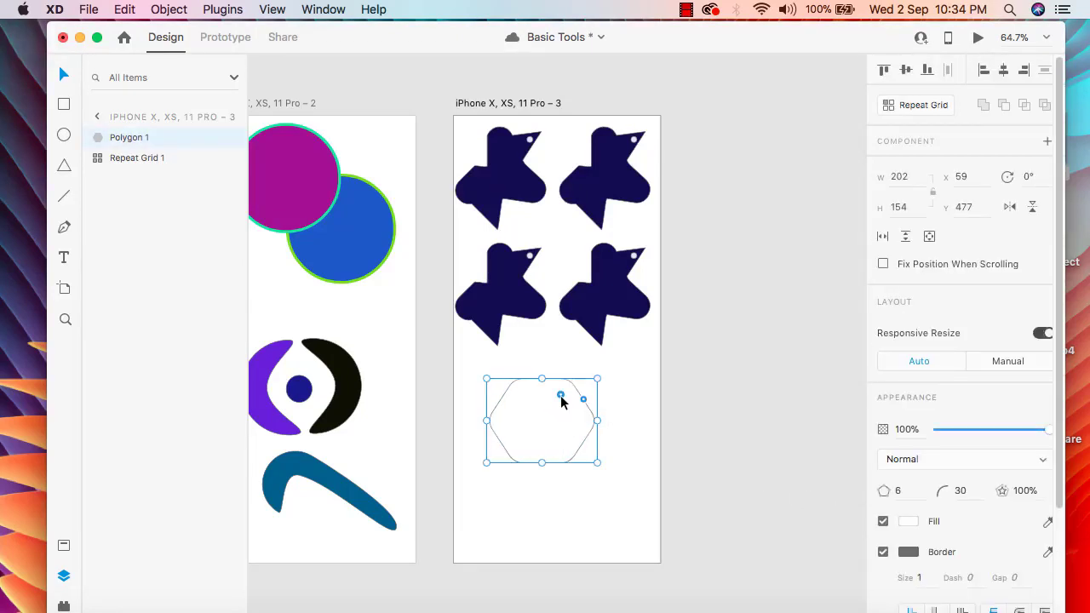
{"action": "mouse_move", "coordinate": [560, 396]}
{"action": "left_mouse_down"}
{"action": "mouse_move", "coordinate": [534, 432]}
{"action": "mouse_move", "coordinate": [569, 393]}
{"action": "mouse_move", "coordinate": [579, 419]}
{"action": "mouse_move", "coordinate": [545, 438]}
{"action": "mouse_move", "coordinate": [611, 419]}
{"action": "mouse_move", "coordinate": [566, 434]}
{"action": "left_mouse_up"}
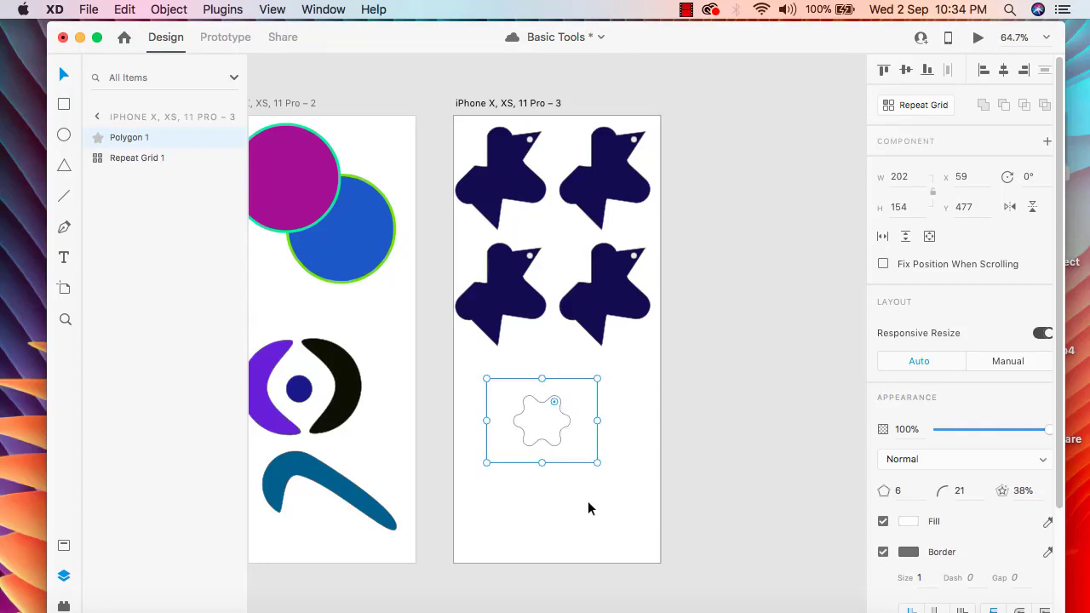
{"action": "left_click", "coordinate": [586, 501]}
- Return the star ratio to 100%, then reshape the hexagon into a small star with radius about 7 and ratio about 21%
{"action": "left_click", "coordinate": [538, 418]}
{"action": "left_click_drag", "start_coordinate": [559, 413], "coordinate": [592, 414]}
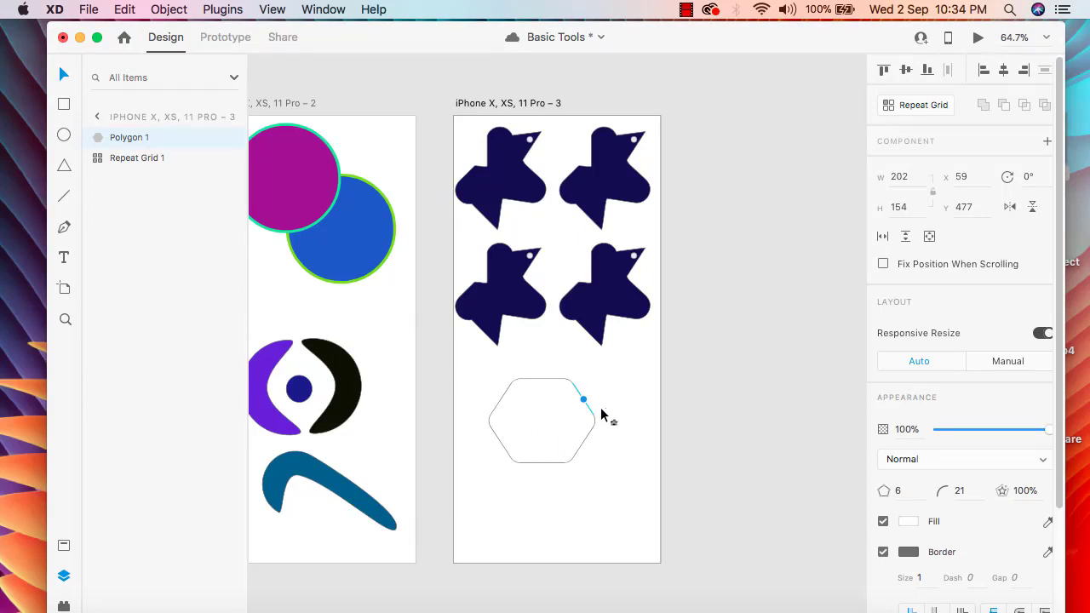
{"action": "mouse_move", "coordinate": [594, 423]}
{"action": "left_mouse_down"}
{"action": "mouse_move", "coordinate": [561, 436]}
{"action": "mouse_move", "coordinate": [550, 423]}
{"action": "mouse_move", "coordinate": [560, 385]}
{"action": "mouse_move", "coordinate": [545, 419]}
{"action": "left_mouse_up"}
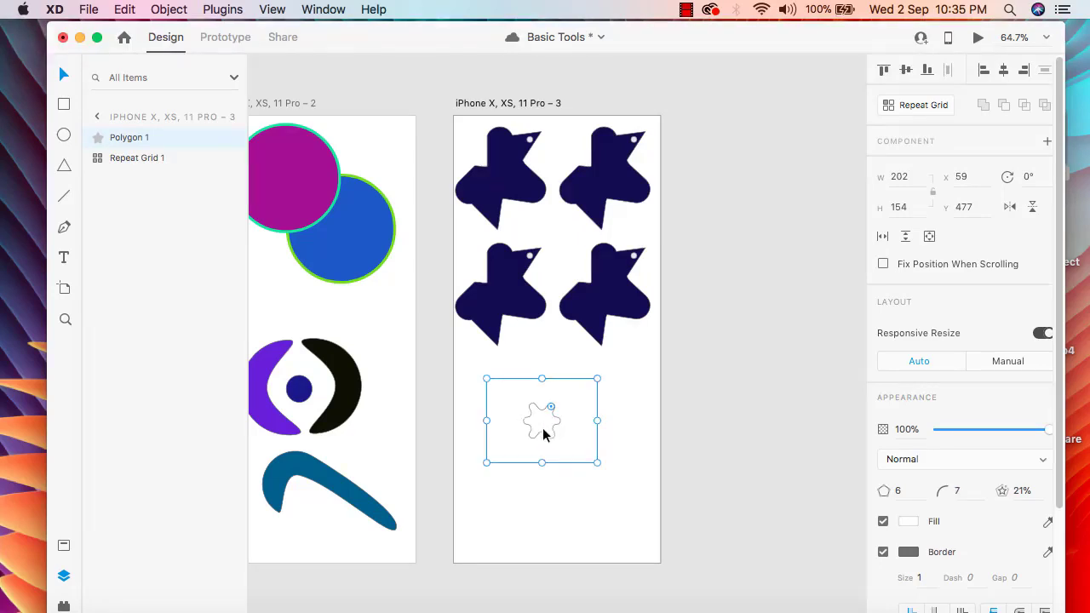
{"action": "left_click", "coordinate": [564, 499]}
{"action": "left_click", "coordinate": [541, 426]}
{"action": "double_click", "coordinate": [543, 428]}
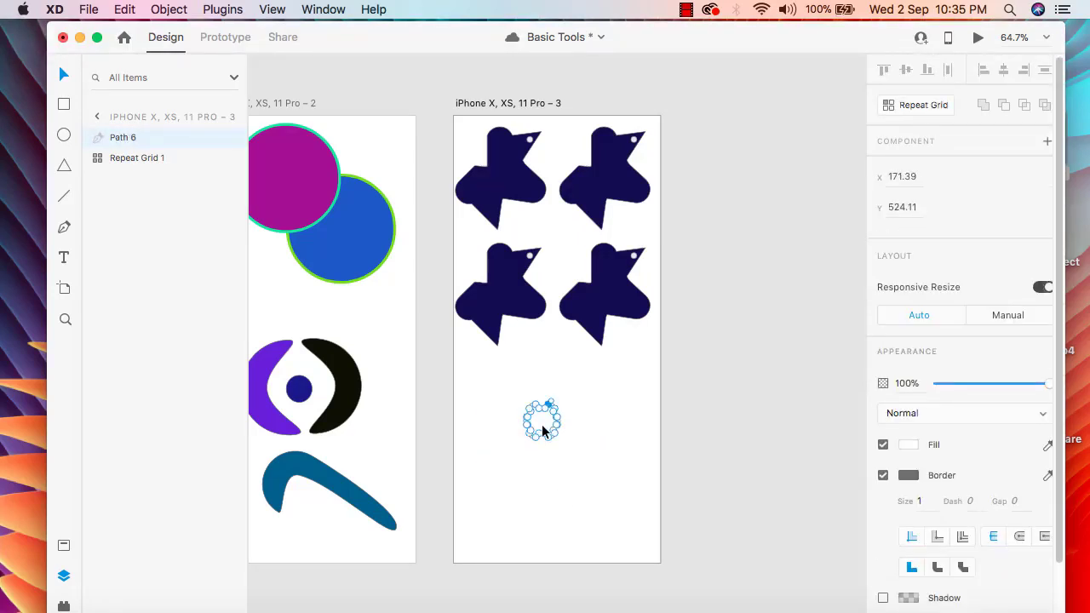
{"action": "key", "text": "super+z"}
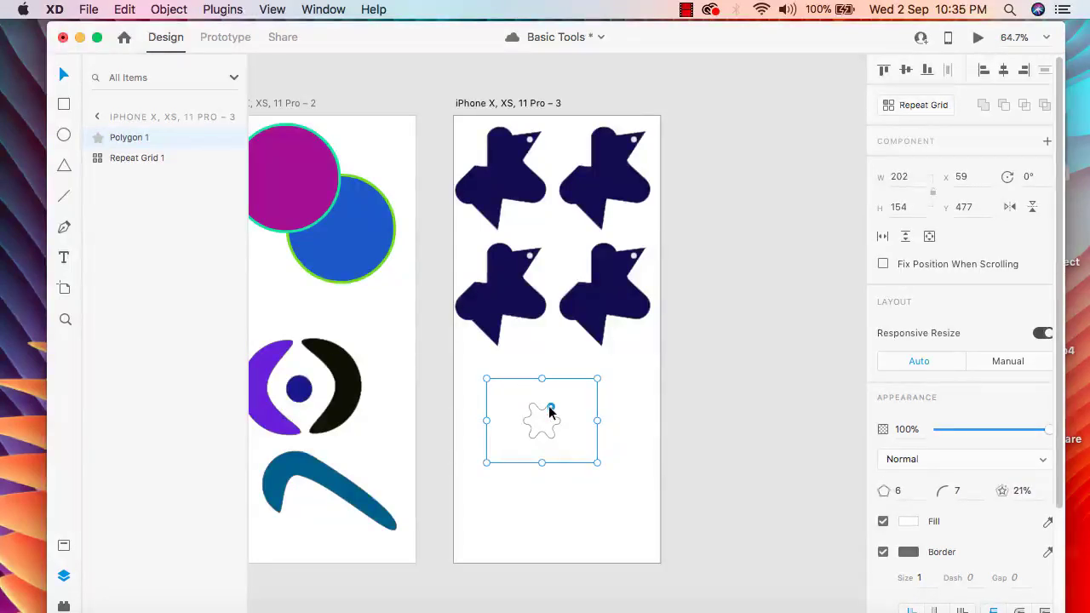
- Sharpen the star's points to a corner radius of 0 and widen its star ratio to about 52%
{"action": "mouse_move", "coordinate": [551, 411]}
{"action": "left_mouse_down"}
{"action": "mouse_move", "coordinate": [555, 398]}
{"action": "mouse_move", "coordinate": [548, 411]}
{"action": "left_mouse_up"}
{"action": "left_click_drag", "start_coordinate": [548, 410], "coordinate": [526, 399]}
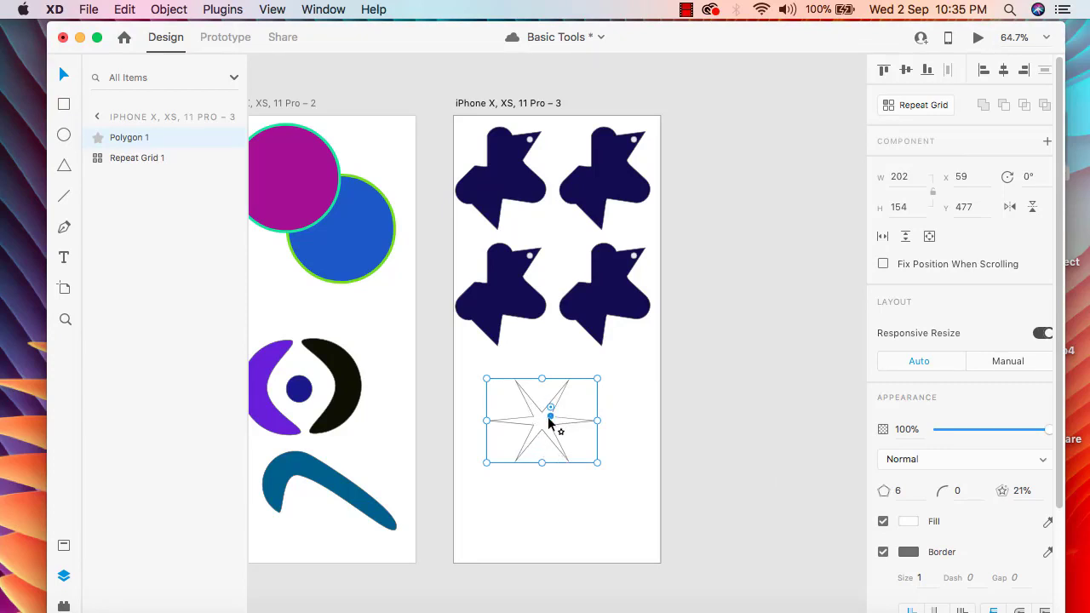
{"action": "left_click_drag", "start_coordinate": [550, 417], "coordinate": [576, 432]}
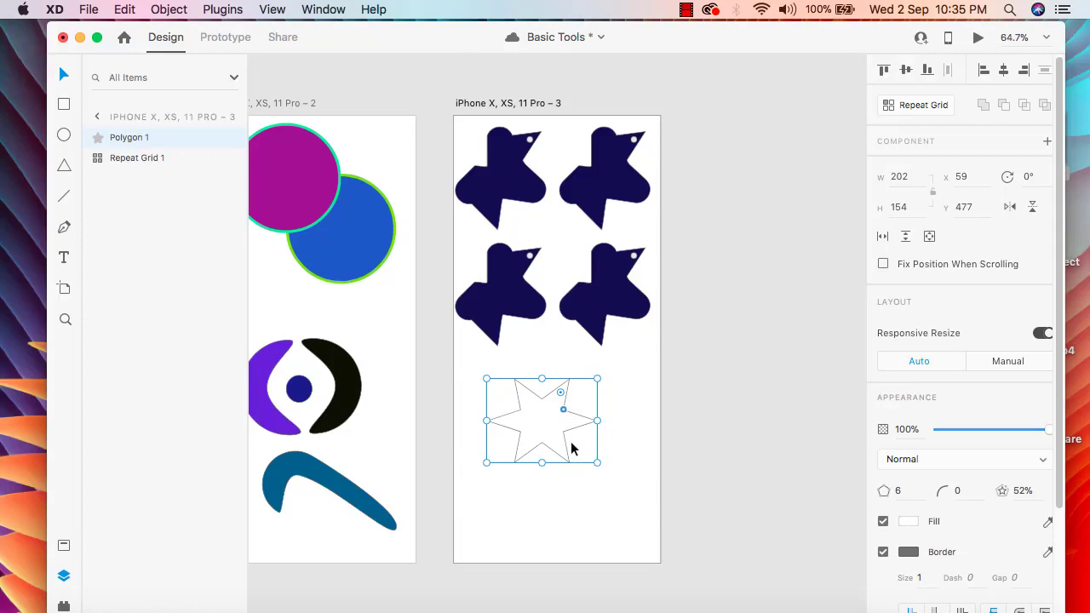
- Round the star's points to a corner radius of about 7 and reduce its star ratio to about 31%
{"action": "mouse_move", "coordinate": [561, 412]}
{"action": "left_mouse_down"}
{"action": "mouse_move", "coordinate": [583, 420]}
{"action": "mouse_move", "coordinate": [570, 429]}
{"action": "mouse_move", "coordinate": [556, 406]}
{"action": "mouse_move", "coordinate": [570, 377]}
{"action": "mouse_move", "coordinate": [559, 403]}
{"action": "mouse_move", "coordinate": [561, 392]}
{"action": "left_mouse_up"}
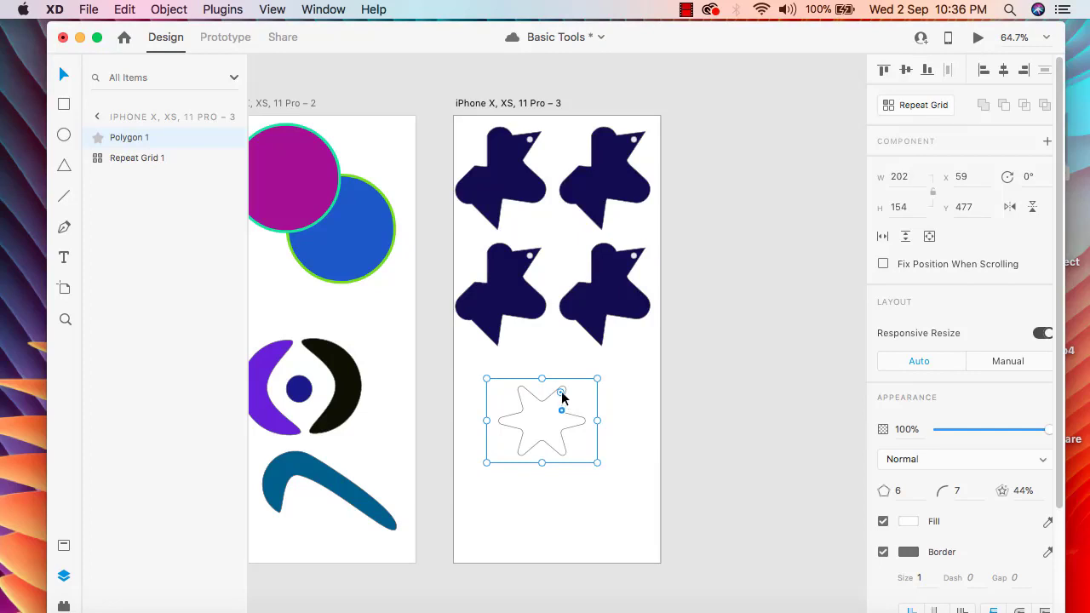
{"action": "left_click_drag", "start_coordinate": [561, 410], "coordinate": [558, 419]}
{"action": "left_click", "coordinate": [560, 481]}
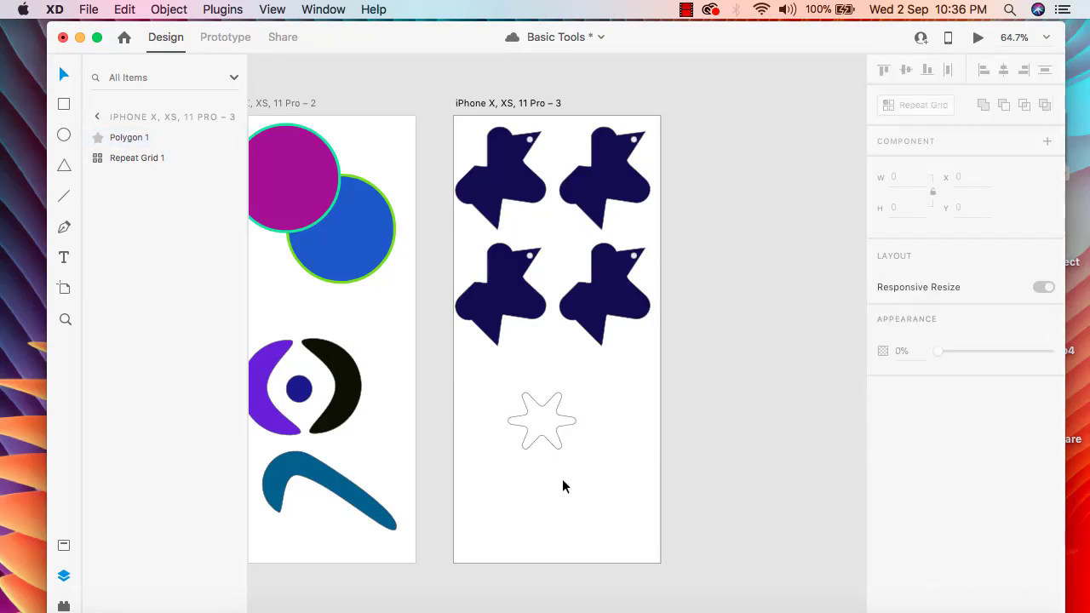
- Fill the six-point star with purple #9016C6 and move it up beneath the bird grid's left column
{"action": "left_click", "coordinate": [539, 425]}
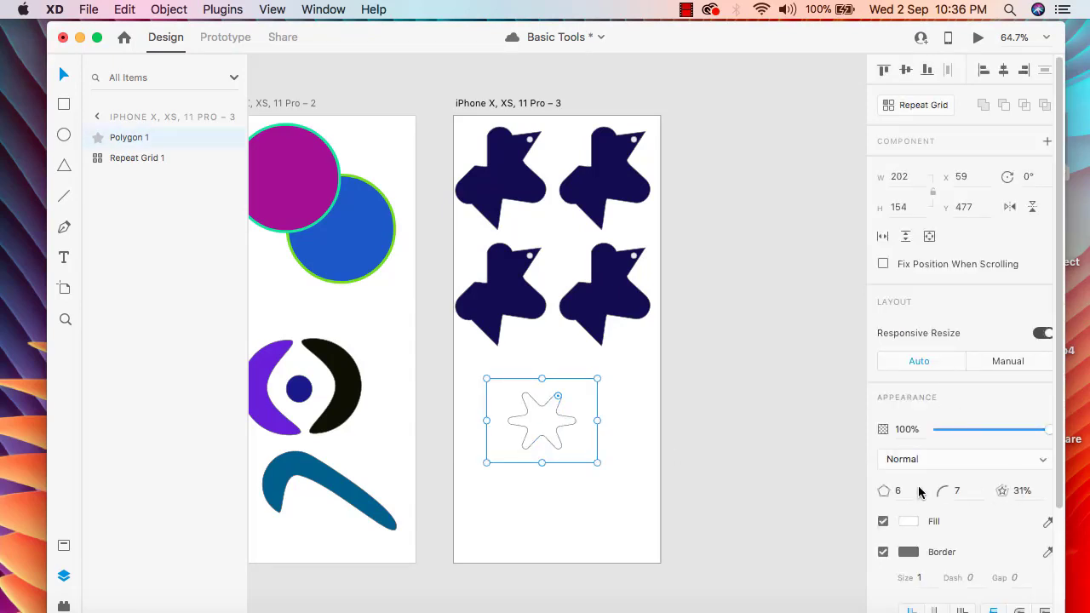
{"action": "scroll", "coordinate": [922, 494], "scroll_direction": "down", "scroll_amount": 1}
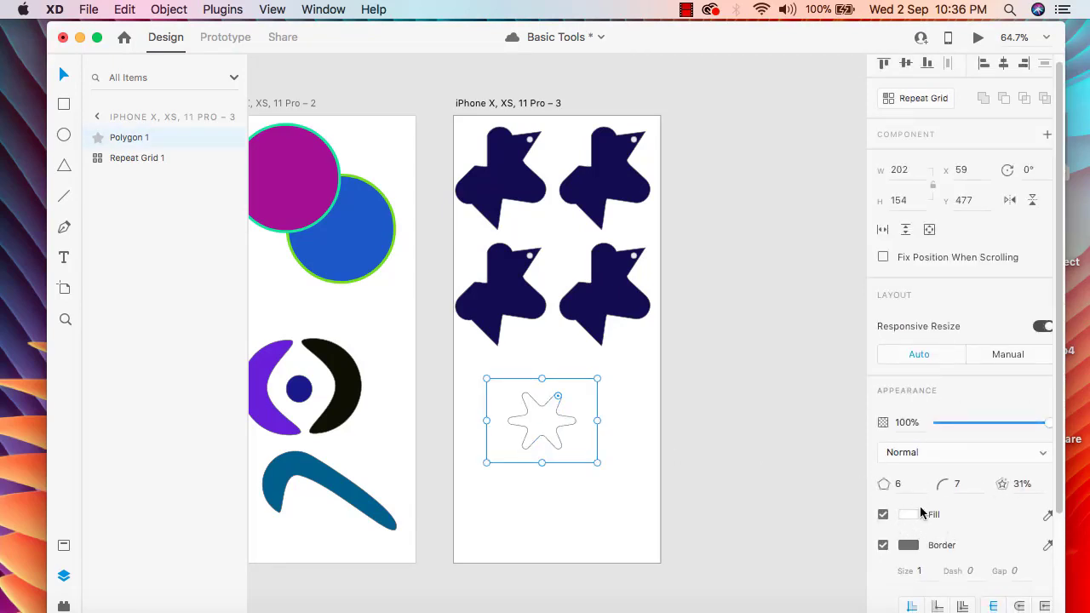
{"action": "left_click", "coordinate": [908, 518]}
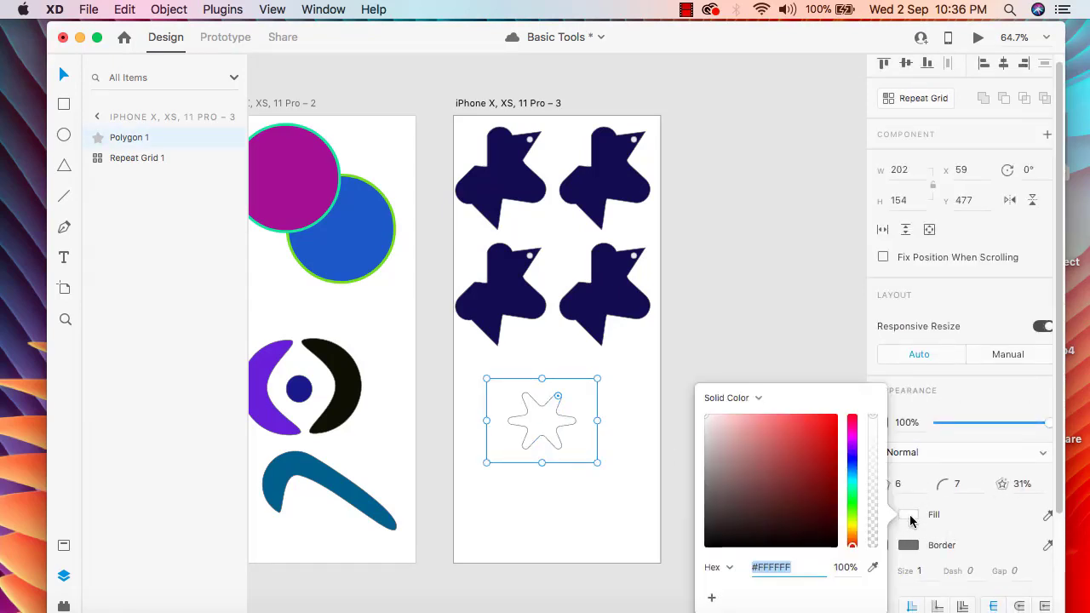
{"action": "mouse_move", "coordinate": [822, 456]}
{"action": "left_mouse_down"}
{"action": "mouse_move", "coordinate": [820, 475]}
{"action": "mouse_move", "coordinate": [823, 450]}
{"action": "left_mouse_up"}
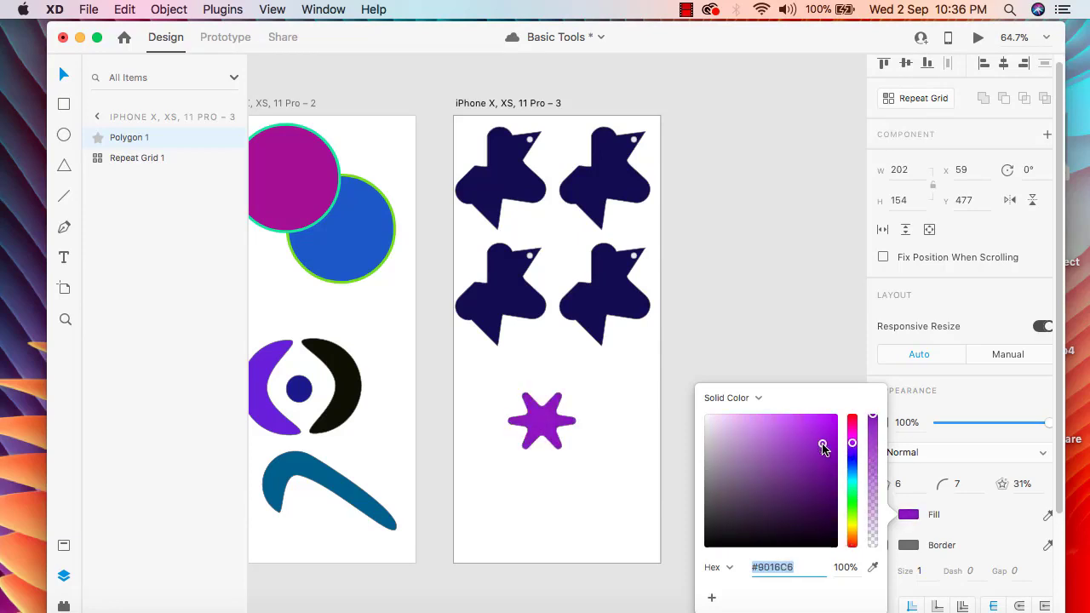
{"action": "left_click", "coordinate": [826, 375]}
{"action": "left_click_drag", "start_coordinate": [547, 423], "coordinate": [507, 398]}
{"action": "left_click", "coordinate": [582, 444]}
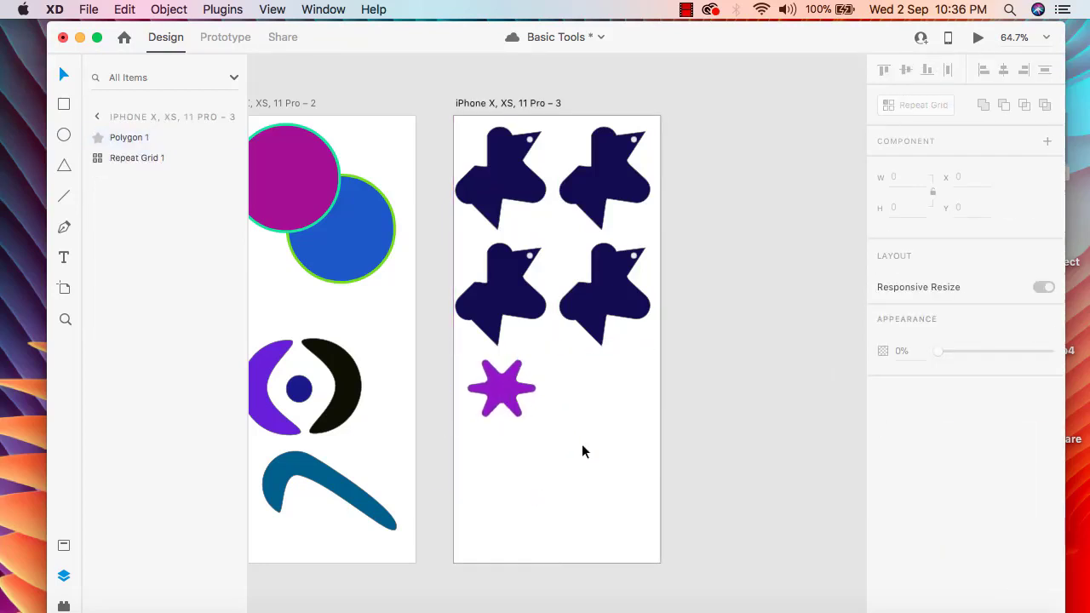
- Duplicate the purple star, place the copy beside it, and reshape it to a corner radius of about 15 and star ratio of about 67%
{"action": "left_click", "coordinate": [489, 384]}
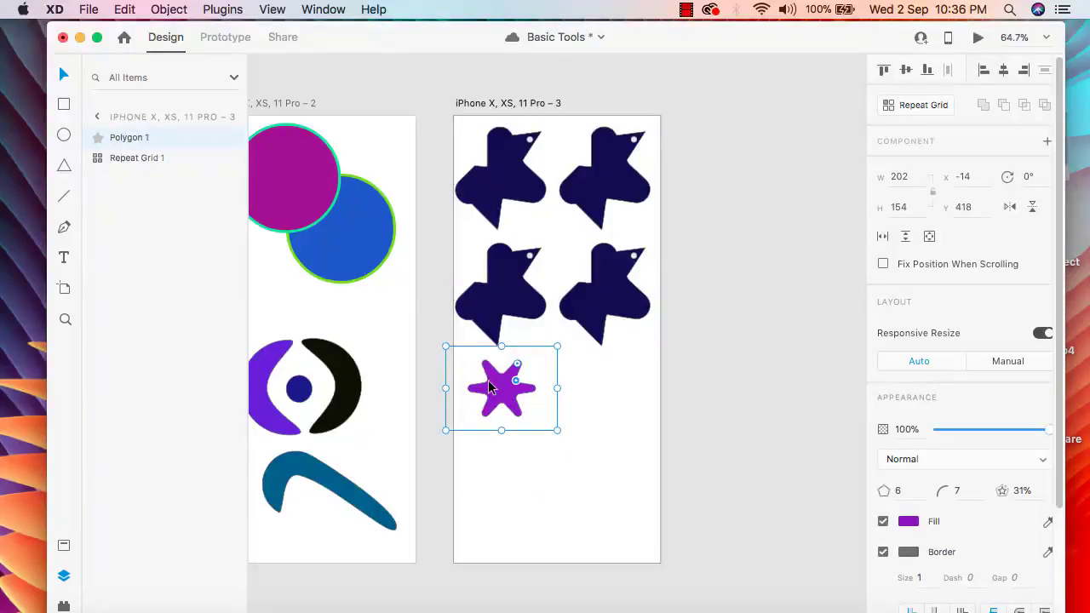
{"action": "key", "text": "super+d"}
{"action": "left_click_drag", "start_coordinate": [499, 385], "coordinate": [595, 396]}
{"action": "left_click", "coordinate": [606, 461]}
{"action": "left_click", "coordinate": [604, 399]}
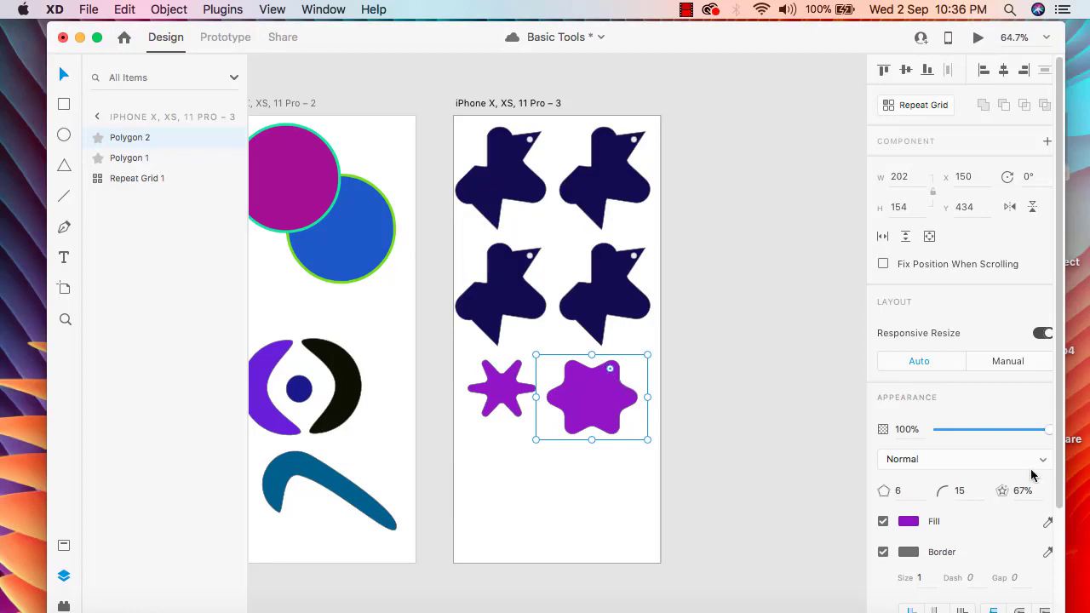
{"action": "left_click", "coordinate": [960, 492]}
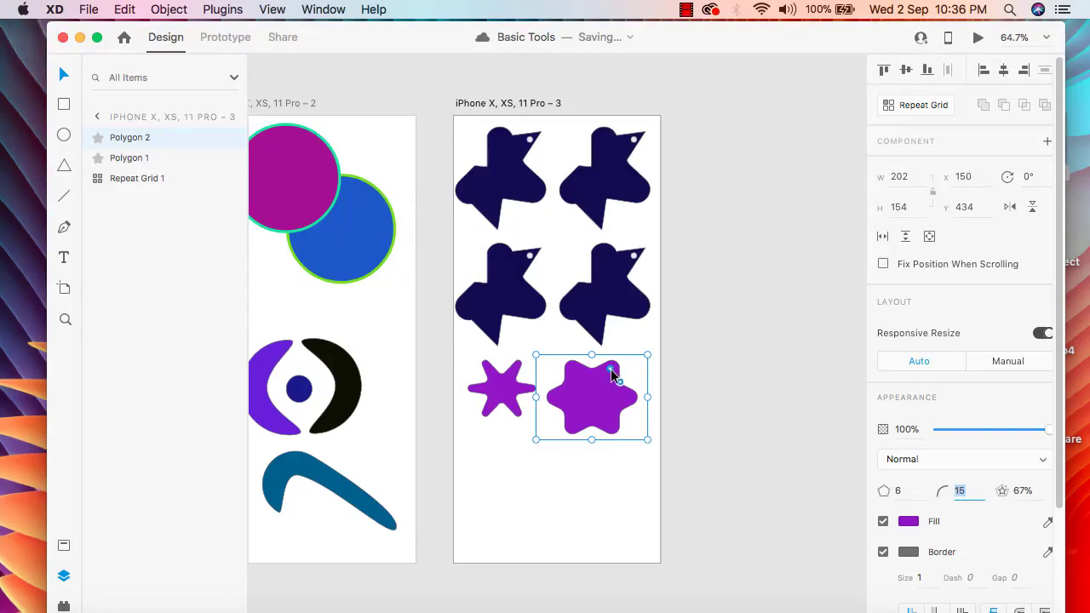
{"action": "mouse_move", "coordinate": [610, 370]}
{"action": "left_mouse_down"}
{"action": "mouse_move", "coordinate": [605, 382]}
{"action": "mouse_move", "coordinate": [625, 361]}
{"action": "mouse_move", "coordinate": [614, 357]}
{"action": "mouse_move", "coordinate": [619, 368]}
{"action": "left_mouse_up"}
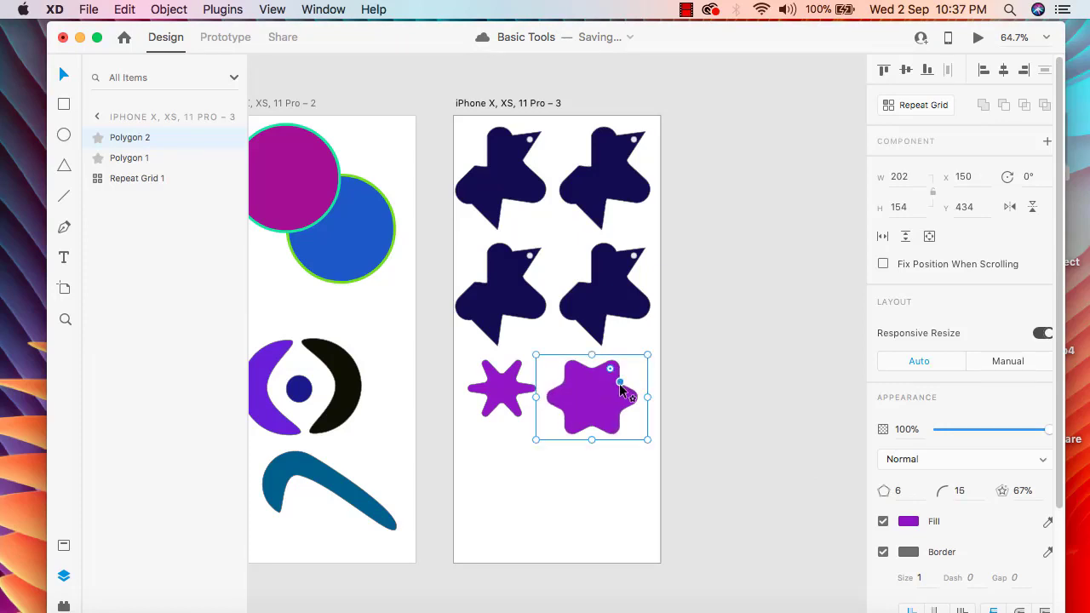
{"action": "left_click", "coordinate": [621, 477]}
- Fill the duplicated star with green #388919
{"action": "left_click", "coordinate": [599, 398]}
{"action": "left_click", "coordinate": [909, 522]}
{"action": "mouse_move", "coordinate": [819, 468]}
{"action": "left_mouse_down"}
{"action": "mouse_move", "coordinate": [797, 457]}
{"action": "mouse_move", "coordinate": [784, 480]}
{"action": "mouse_move", "coordinate": [806, 528]}
{"action": "mouse_move", "coordinate": [814, 475]}
{"action": "mouse_move", "coordinate": [852, 484]}
{"action": "mouse_move", "coordinate": [852, 511]}
{"action": "mouse_move", "coordinate": [840, 501]}
{"action": "left_mouse_up"}
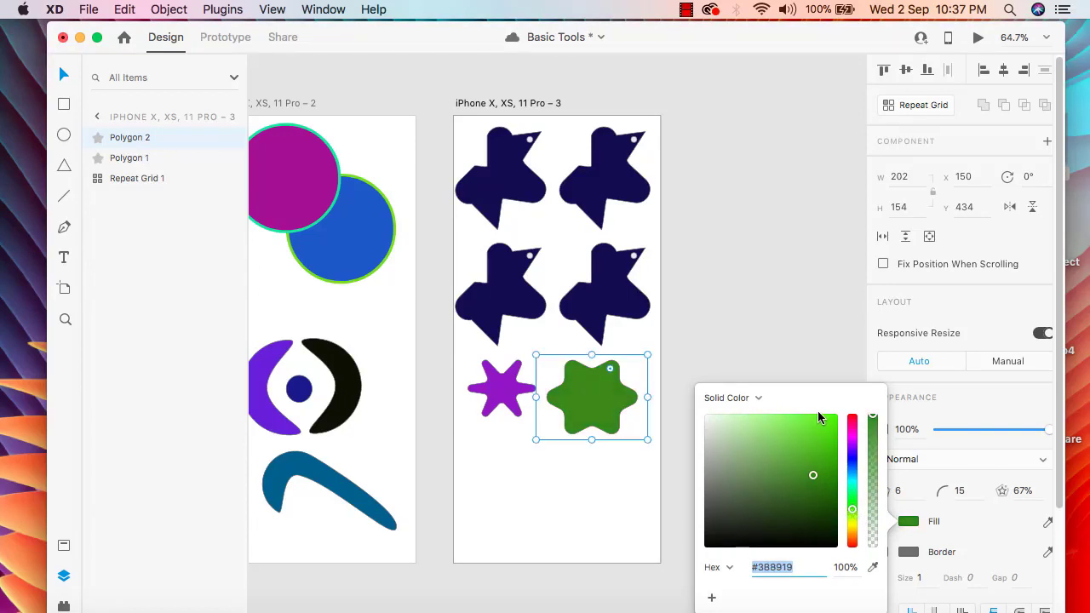
{"action": "left_click", "coordinate": [825, 353]}
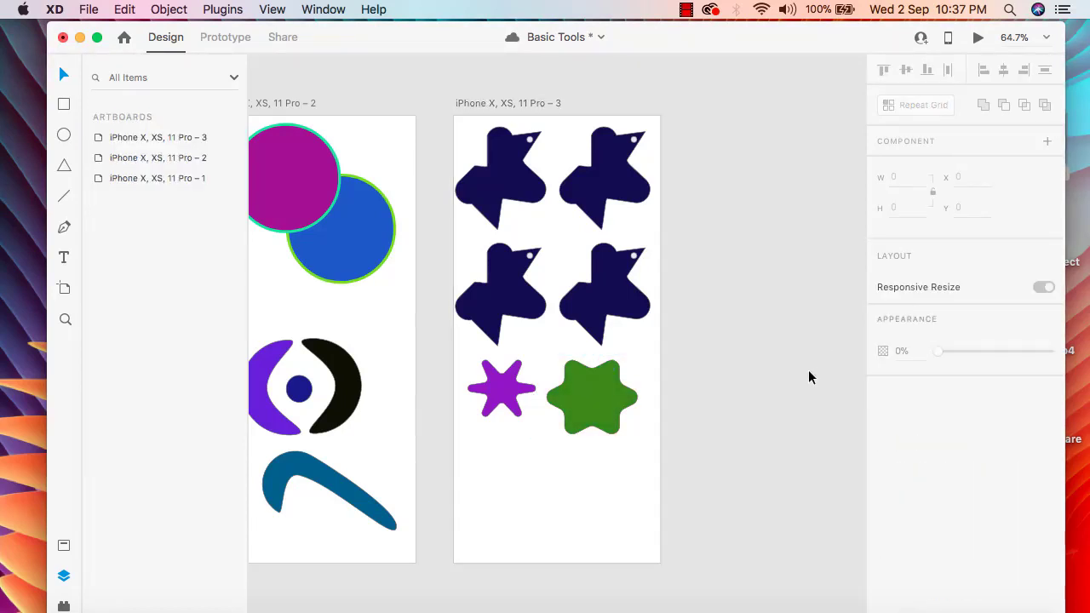
- Draw a triangle about 150 wide and 123 high with the Polygon tool below the purple star, and turn on its shadow
{"action": "left_click", "coordinate": [64, 167]}
{"action": "mouse_move", "coordinate": [475, 452]}
{"action": "left_mouse_down"}
{"action": "mouse_move", "coordinate": [528, 513]}
{"action": "mouse_move", "coordinate": [559, 517]}
{"action": "left_mouse_up"}
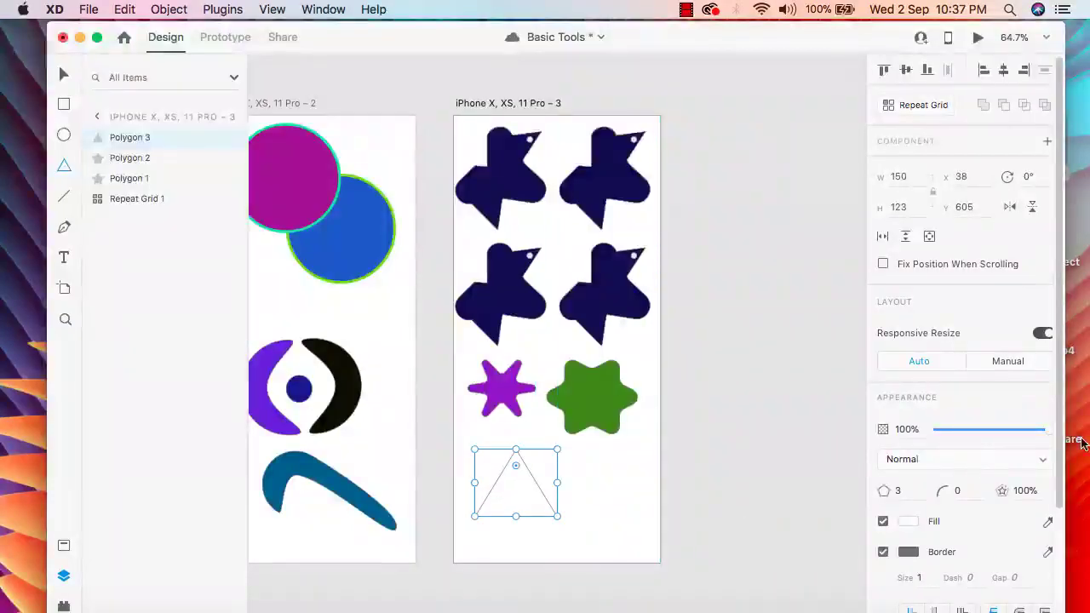
{"action": "scroll", "coordinate": [990, 439], "scroll_direction": "down", "scroll_amount": 3}
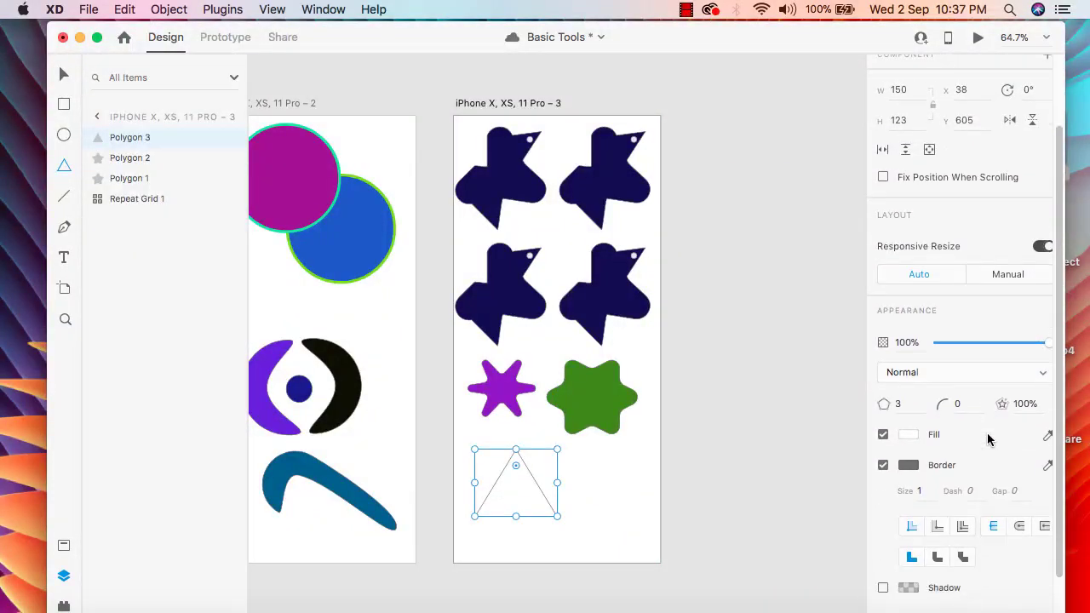
{"action": "scroll", "coordinate": [990, 439], "scroll_direction": "down", "scroll_amount": 1}
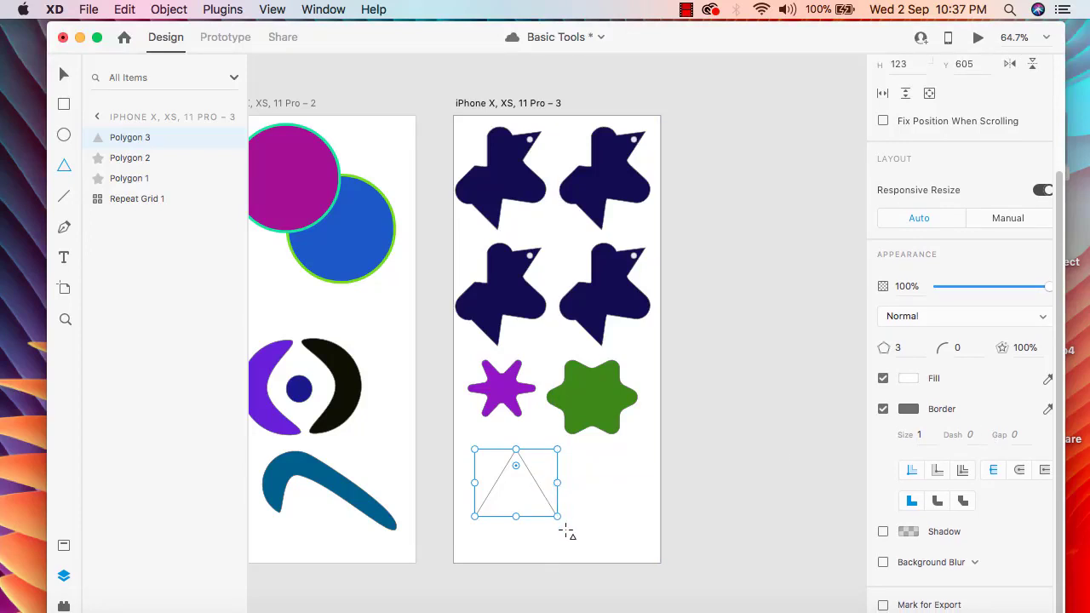
{"action": "left_click", "coordinate": [883, 532]}
- Flatten the triangle to a height of about 92 and round its corners to a radius of about 11
{"action": "left_click", "coordinate": [516, 465]}
{"action": "mouse_move", "coordinate": [516, 465]}
{"action": "left_mouse_down"}
{"action": "mouse_move", "coordinate": [517, 488]}
{"action": "mouse_move", "coordinate": [517, 468]}
{"action": "left_mouse_up"}
{"action": "left_click_drag", "start_coordinate": [517, 519], "coordinate": [518, 499]}
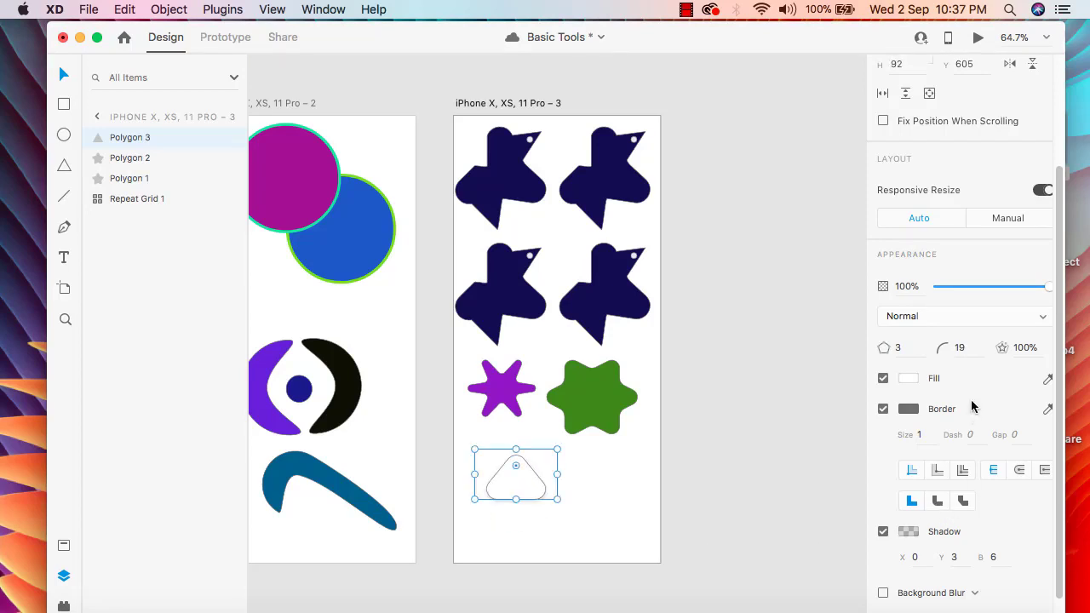
{"action": "scroll", "coordinate": [976, 407], "scroll_direction": "up", "scroll_amount": 1}
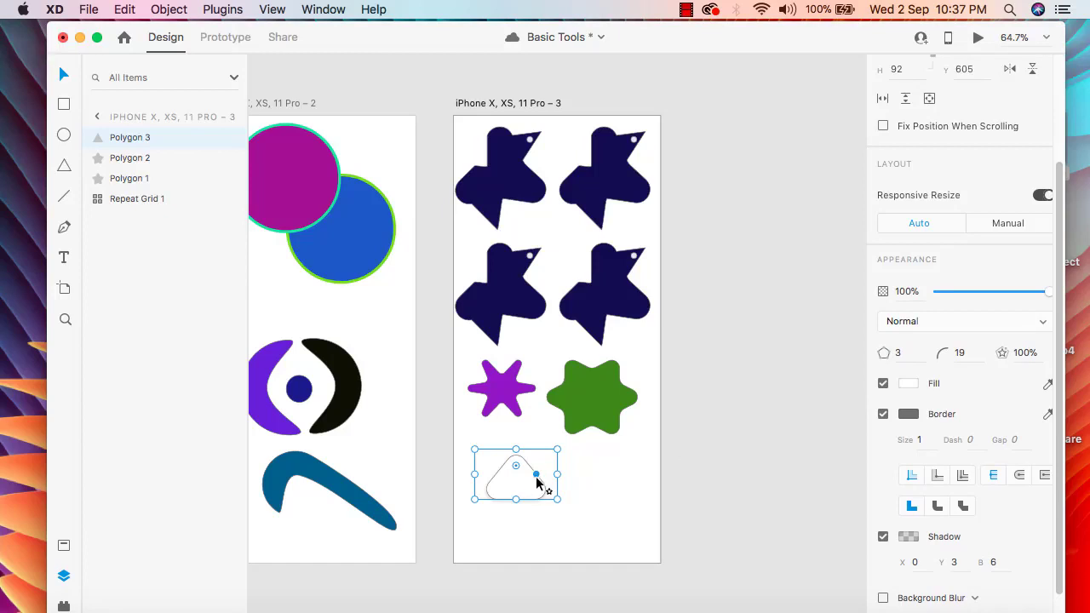
{"action": "left_click_drag", "start_coordinate": [536, 474], "coordinate": [517, 457]}
- Set the triangle's corner count to 9
{"action": "left_click", "coordinate": [904, 353]}
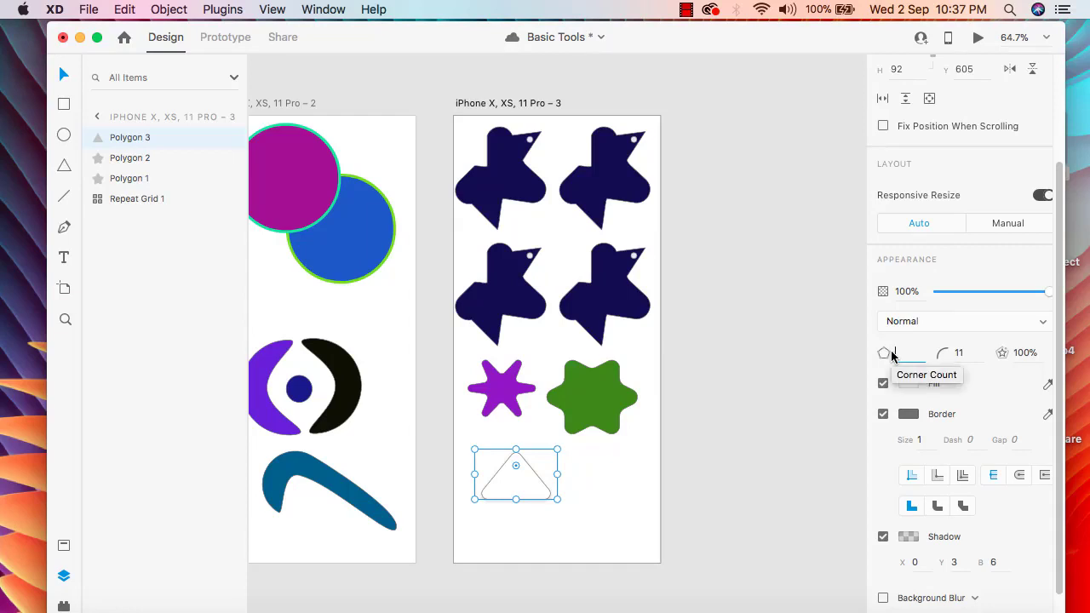
{"action": "type", "text": "9"}
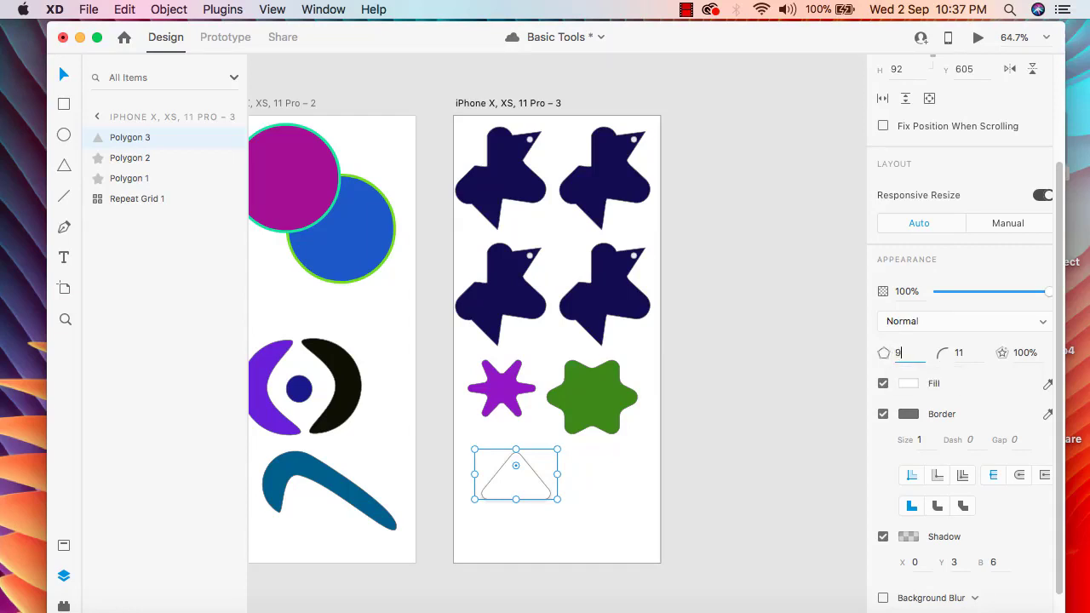
{"action": "left_click", "coordinate": [812, 394]}
- Move the nine-sided polygon to about X 75, Y 609 and reshape it into a star with corner radius 33 and star ratio 56%
{"action": "left_click", "coordinate": [525, 486]}
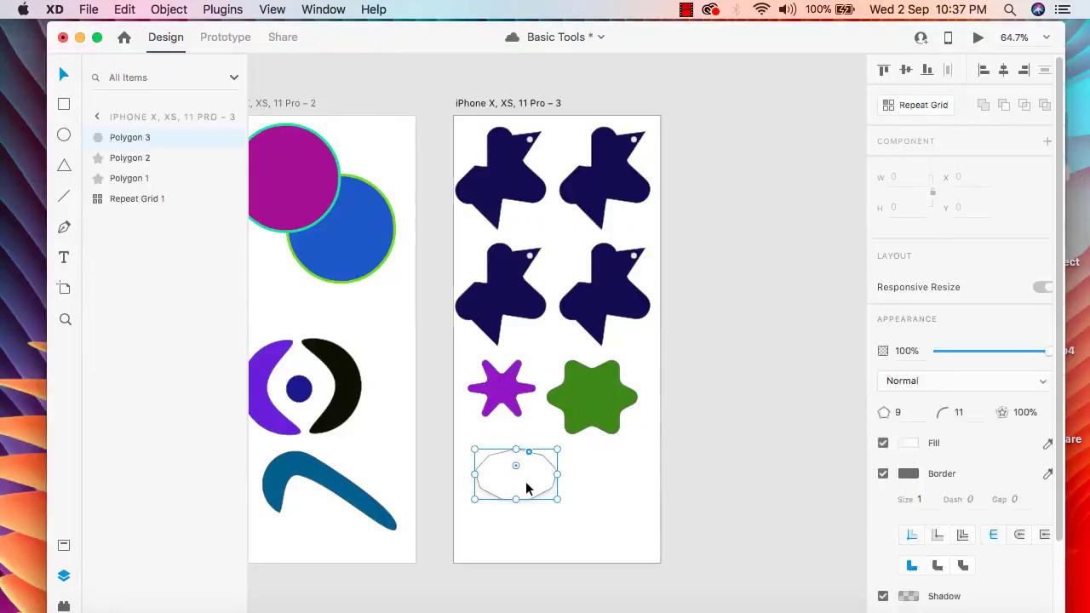
{"action": "mouse_move", "coordinate": [526, 486]}
{"action": "left_mouse_down"}
{"action": "mouse_move", "coordinate": [540, 484]}
{"action": "mouse_move", "coordinate": [548, 465]}
{"action": "mouse_move", "coordinate": [542, 482]}
{"action": "mouse_move", "coordinate": [560, 475]}
{"action": "left_mouse_up"}
{"action": "left_click", "coordinate": [589, 508]}
- Fill the nine-point star with a saturated blue-violet colour
{"action": "left_click", "coordinate": [528, 480]}
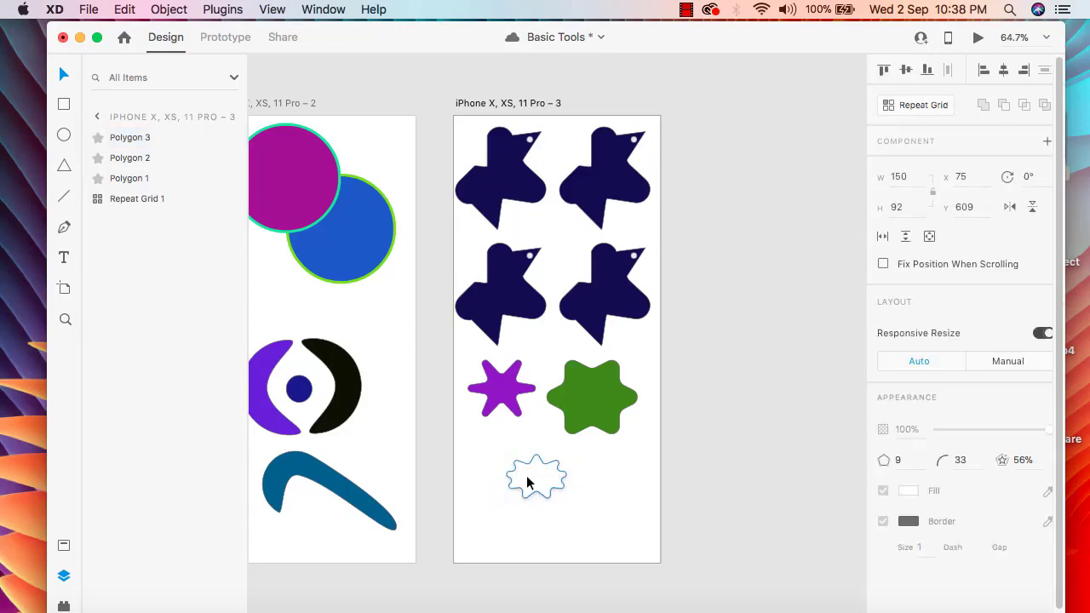
{"action": "left_click", "coordinate": [909, 520]}
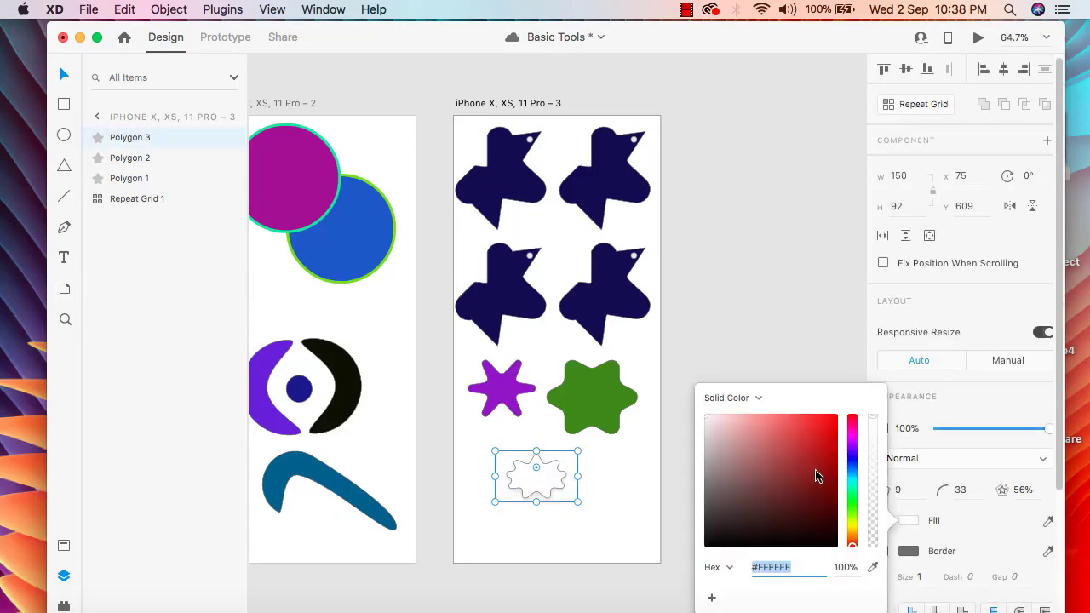
{"action": "left_click", "coordinate": [853, 444]}
{"action": "left_click", "coordinate": [854, 449]}
{"action": "left_click_drag", "start_coordinate": [829, 448], "coordinate": [829, 434]}
{"action": "left_click", "coordinate": [830, 350]}
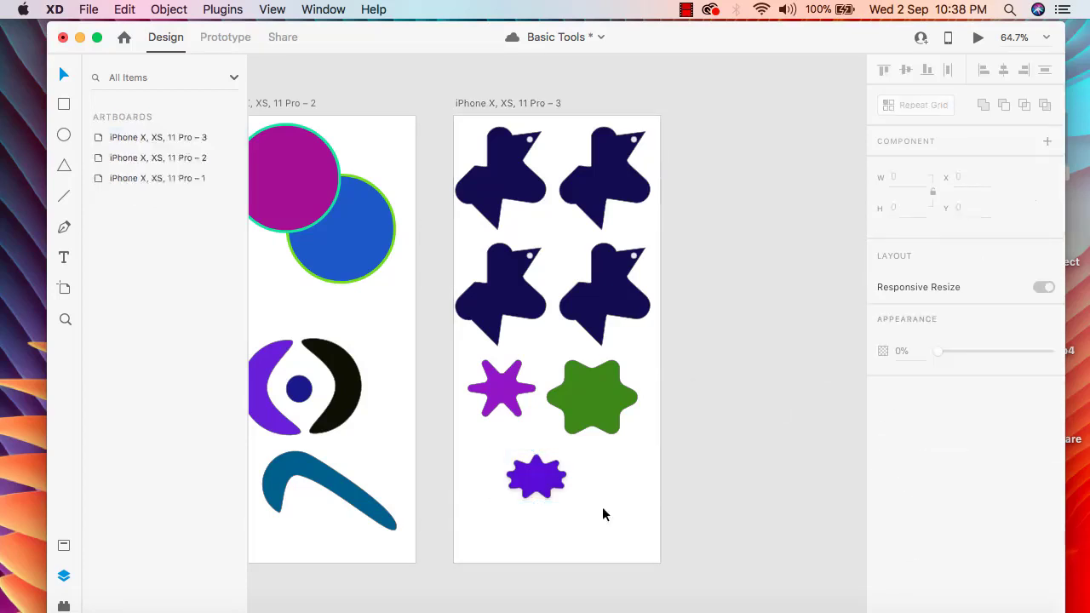
- Set the nine-point star's border size to 5
{"action": "left_click", "coordinate": [545, 491]}
{"action": "scroll", "coordinate": [941, 551], "scroll_direction": "down", "scroll_amount": 5}
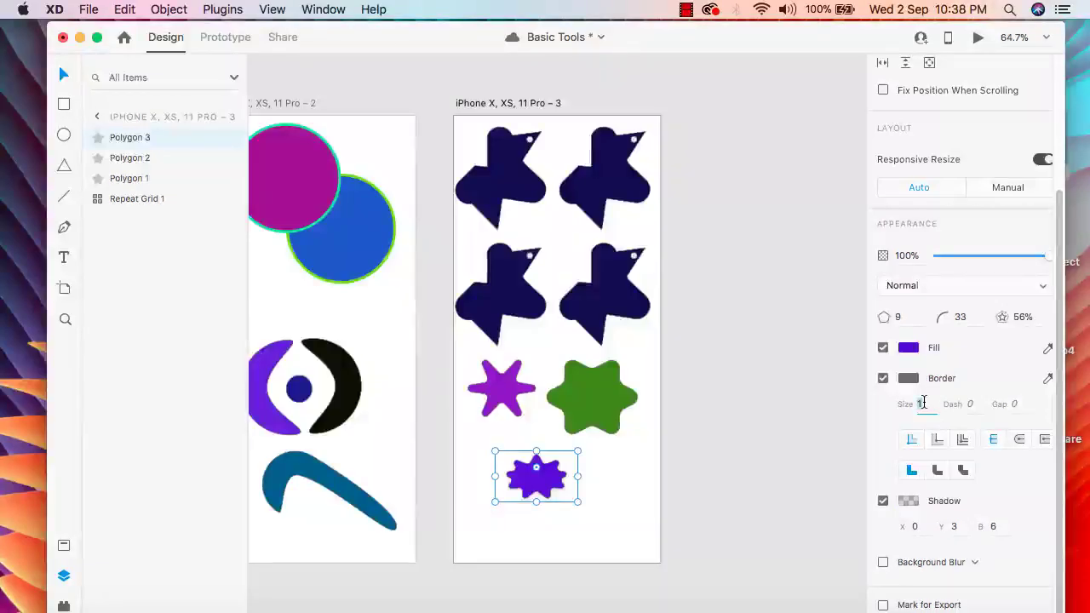
{"action": "key", "text": "BackSpace"}
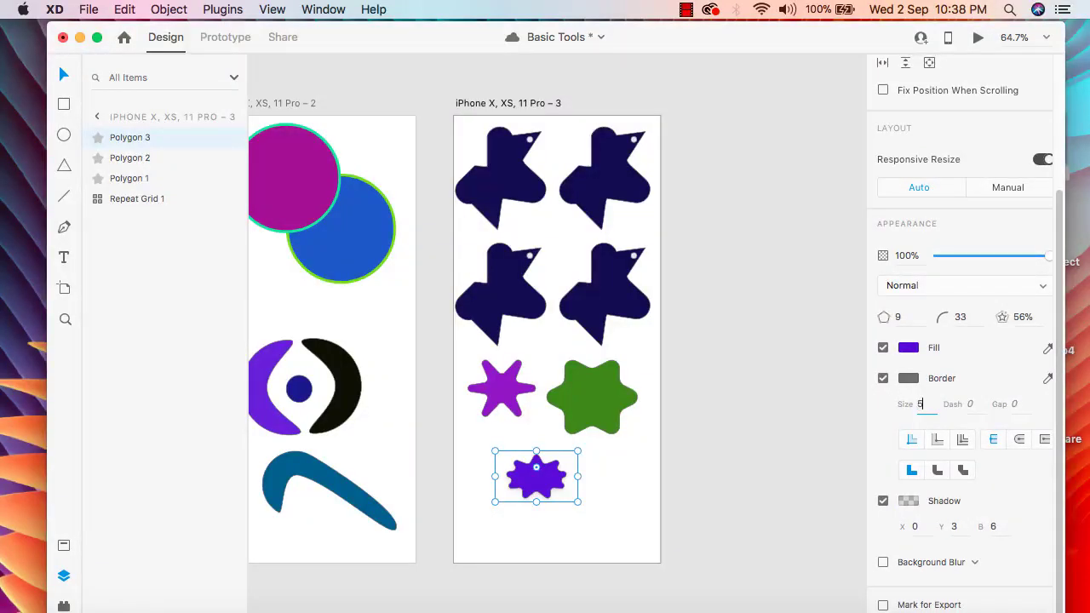
{"action": "key", "text": "Return"}
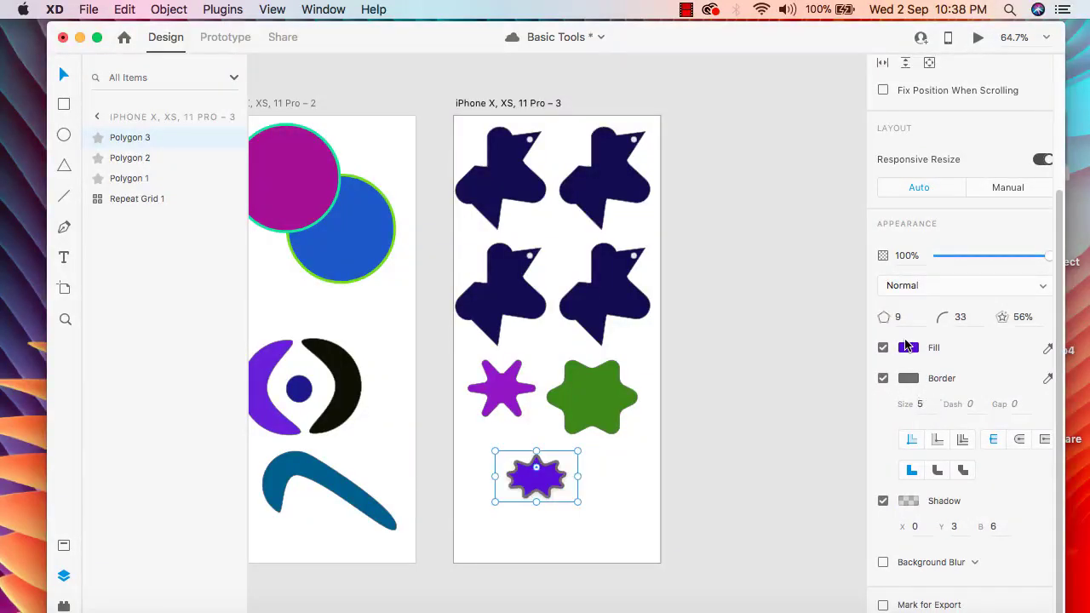
- Colour the nine-point star's border bright green #58E30F
{"action": "left_click", "coordinate": [905, 380]}
{"action": "left_click", "coordinate": [852, 323]}
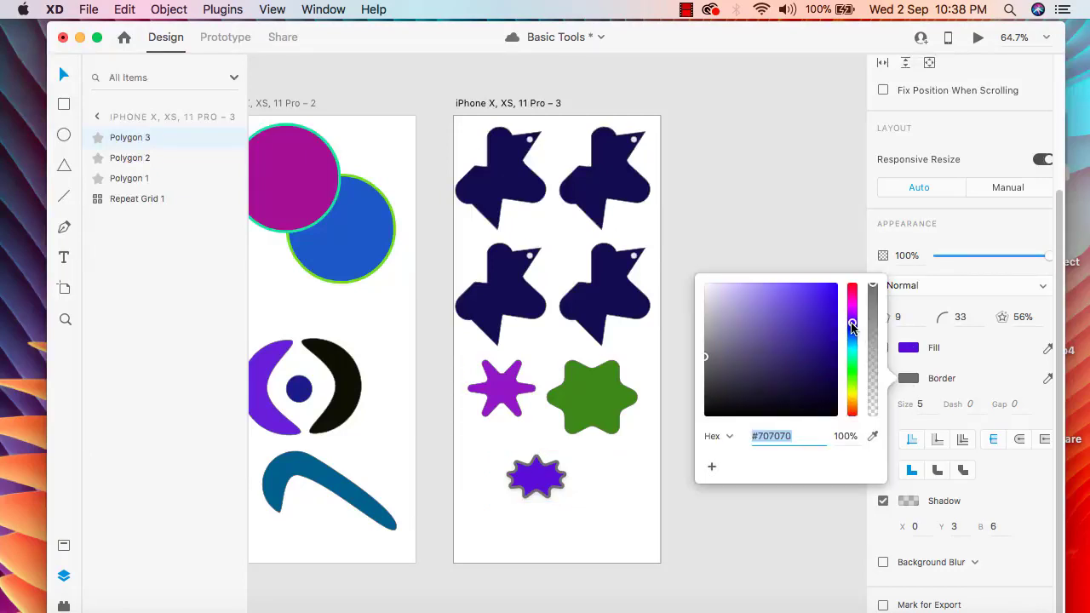
{"action": "left_click", "coordinate": [853, 381]}
{"action": "left_click", "coordinate": [829, 300]}
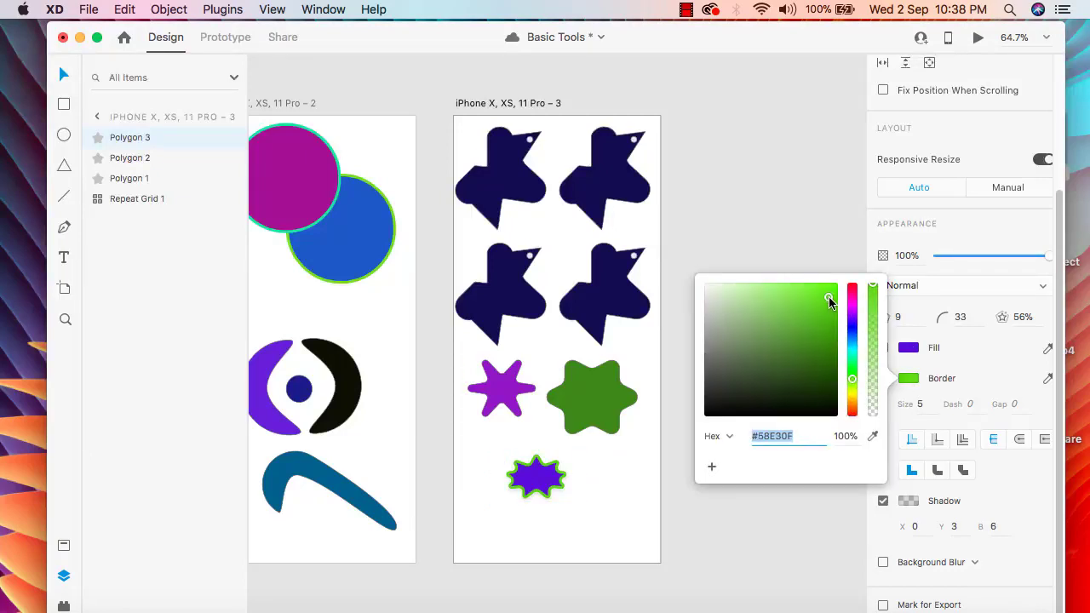
{"action": "left_click", "coordinate": [699, 438]}
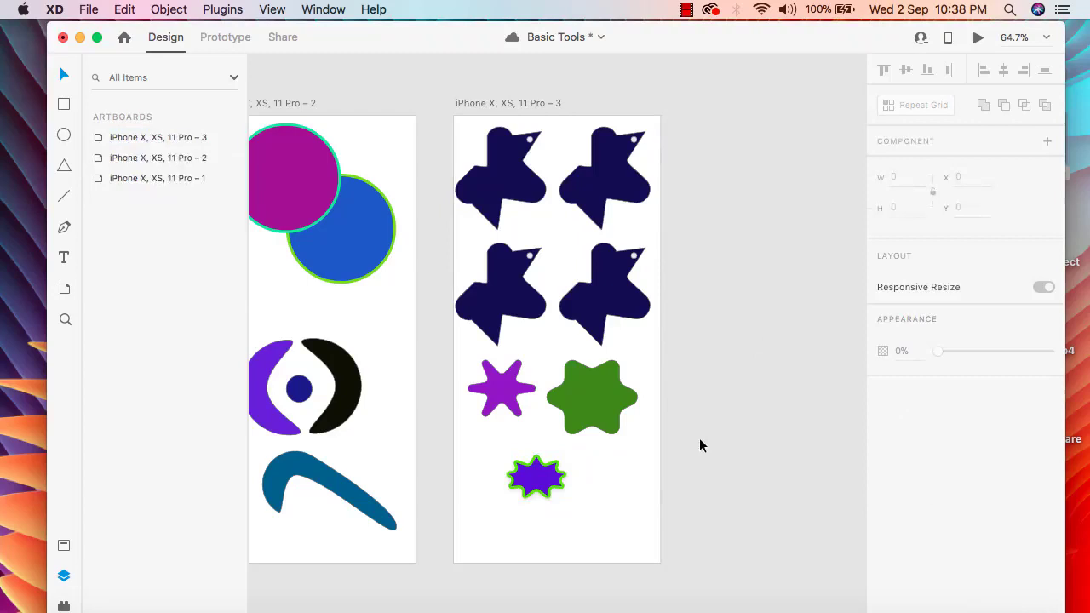
- Make the nine-point star's border dashed, with a dash of 3 and a gap of 3
{"action": "left_click", "coordinate": [536, 479]}
{"action": "scroll", "coordinate": [985, 494], "scroll_direction": "down", "scroll_amount": 2}
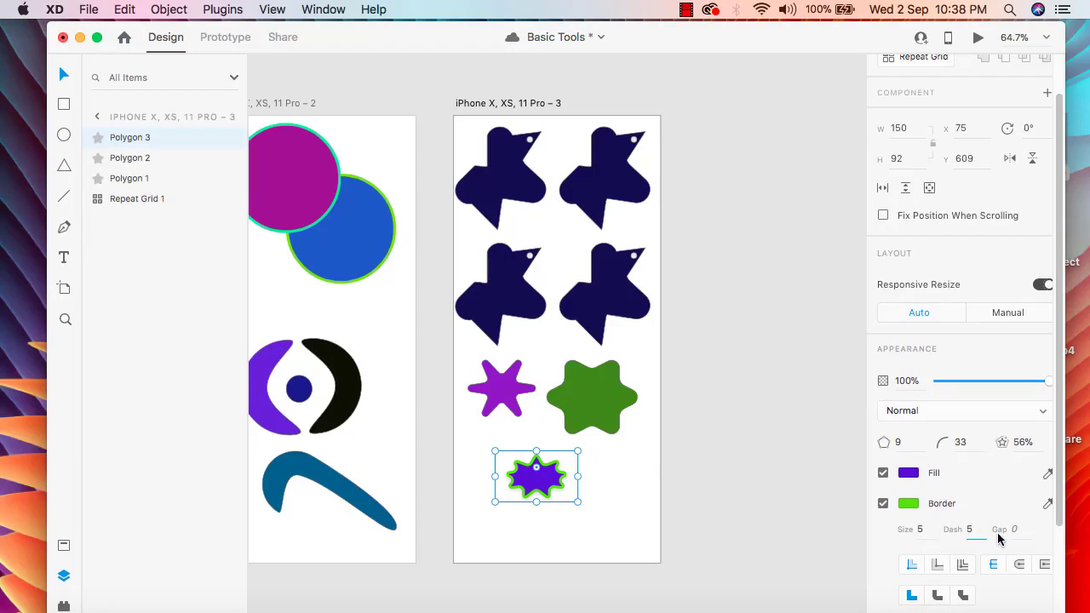
{"action": "key", "text": "Return"}
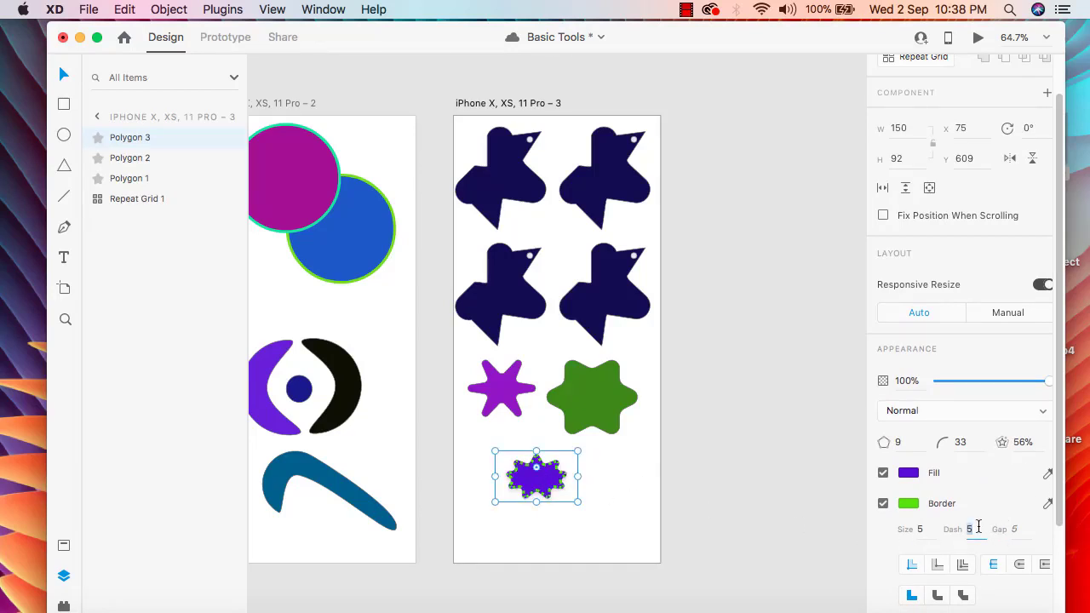
{"action": "left_click", "coordinate": [1025, 529]}
{"action": "left_click", "coordinate": [837, 511]}
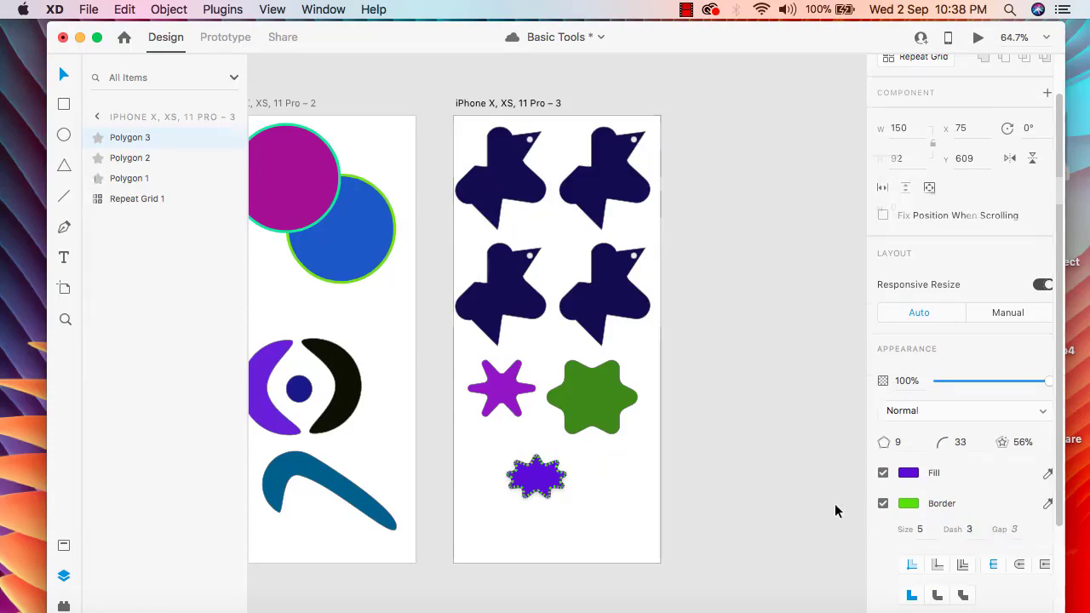
{"action": "left_click", "coordinate": [524, 484]}
{"action": "left_click", "coordinate": [701, 487]}
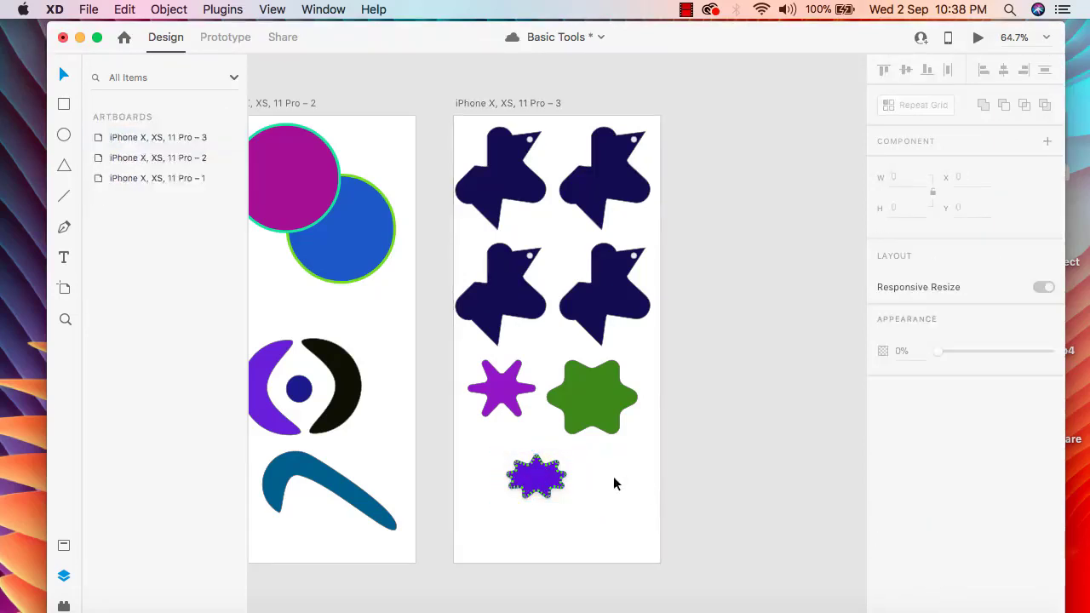
- Set the X offset of the nine-point star's shadow to 40
{"action": "left_click", "coordinate": [543, 482]}
{"action": "scroll", "coordinate": [935, 511], "scroll_direction": "down", "scroll_amount": 5}
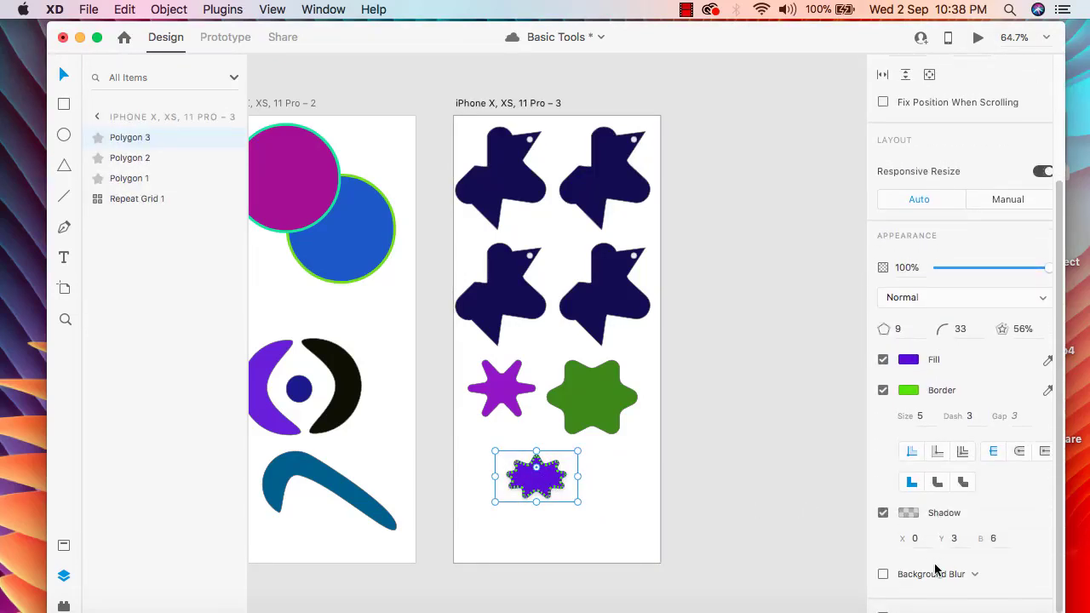
{"action": "left_click", "coordinate": [917, 540]}
{"action": "left_click", "coordinate": [770, 503]}
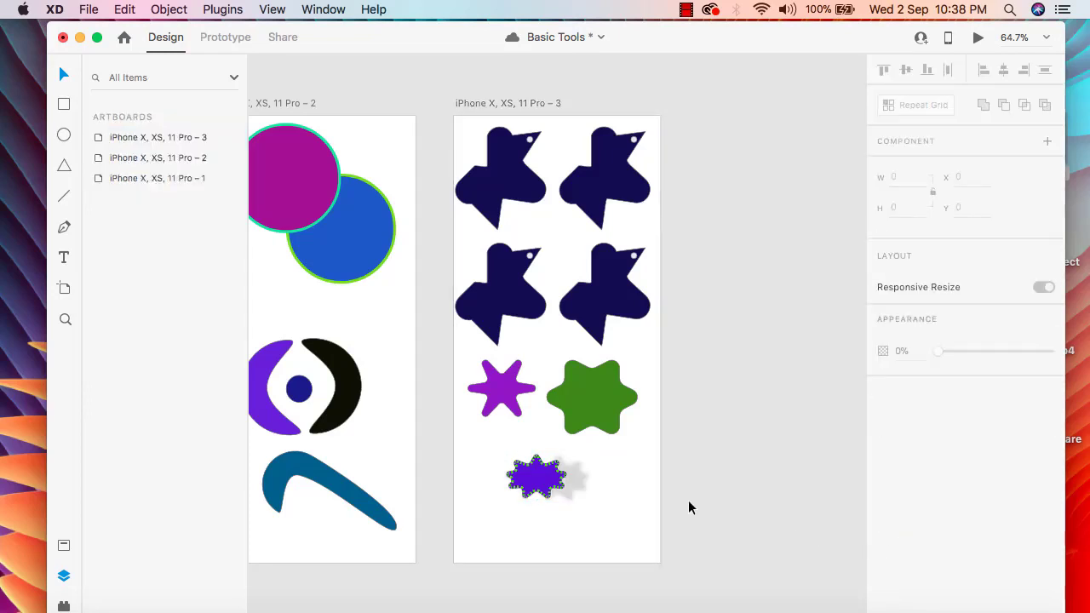
- Reduce the X offset of the nine-point star's shadow to 10
{"action": "left_click", "coordinate": [525, 488]}
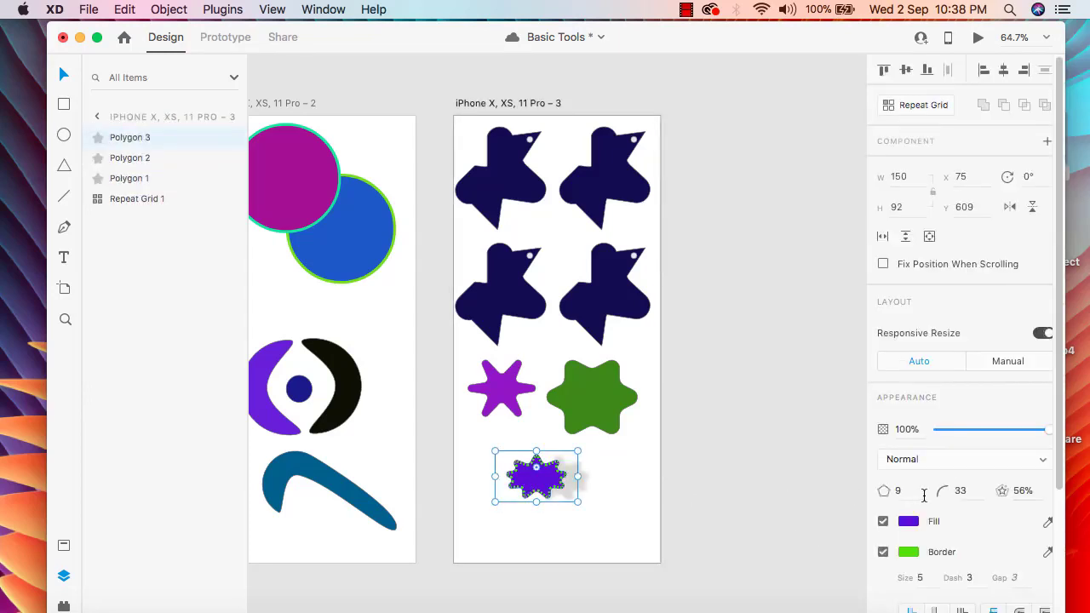
{"action": "scroll", "coordinate": [944, 521], "scroll_direction": "down", "scroll_amount": 3}
{"action": "scroll", "coordinate": [926, 554], "scroll_direction": "down", "scroll_amount": 1}
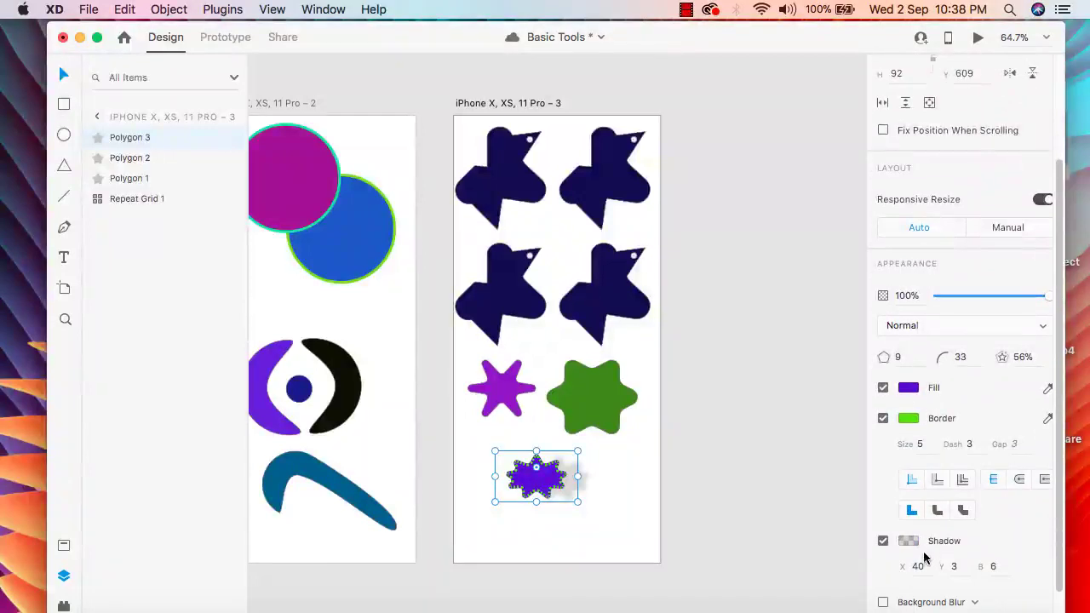
{"action": "key", "text": "BackSpace"}
{"action": "left_click", "coordinate": [778, 497]}
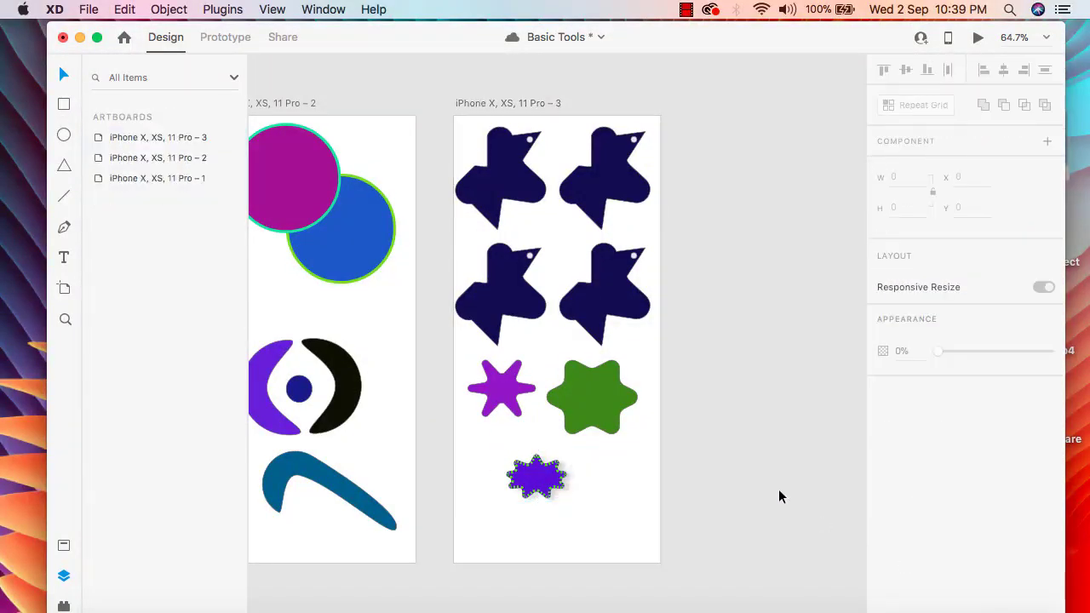
- Increase the blur value of the nine-point star's shadow so its edges are softer, and leave the star deselected
{"action": "left_click", "coordinate": [545, 484]}
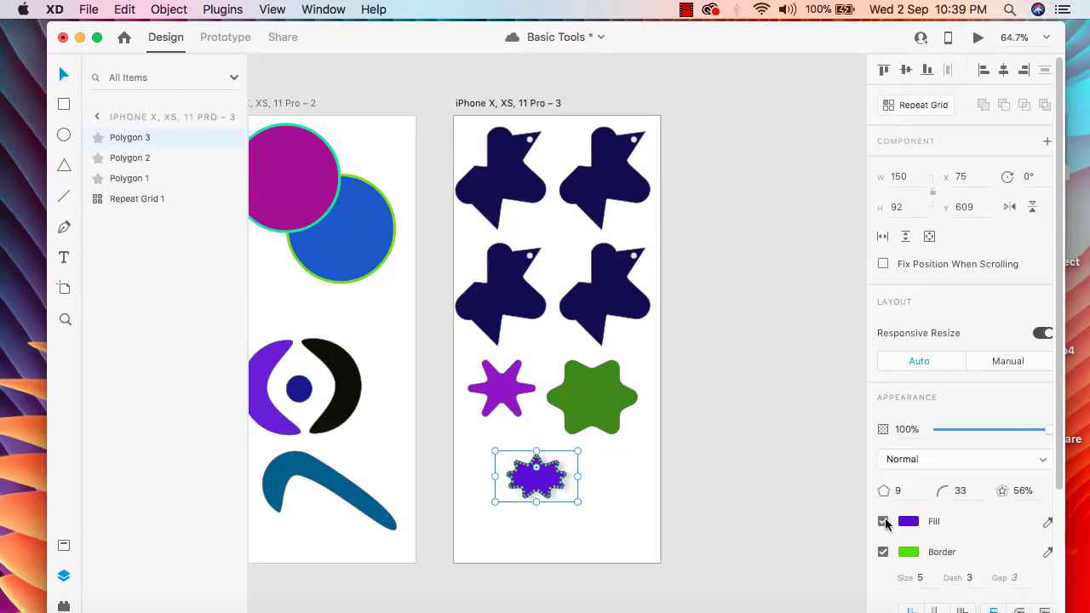
{"action": "scroll", "coordinate": [980, 566], "scroll_direction": "down", "scroll_amount": 5}
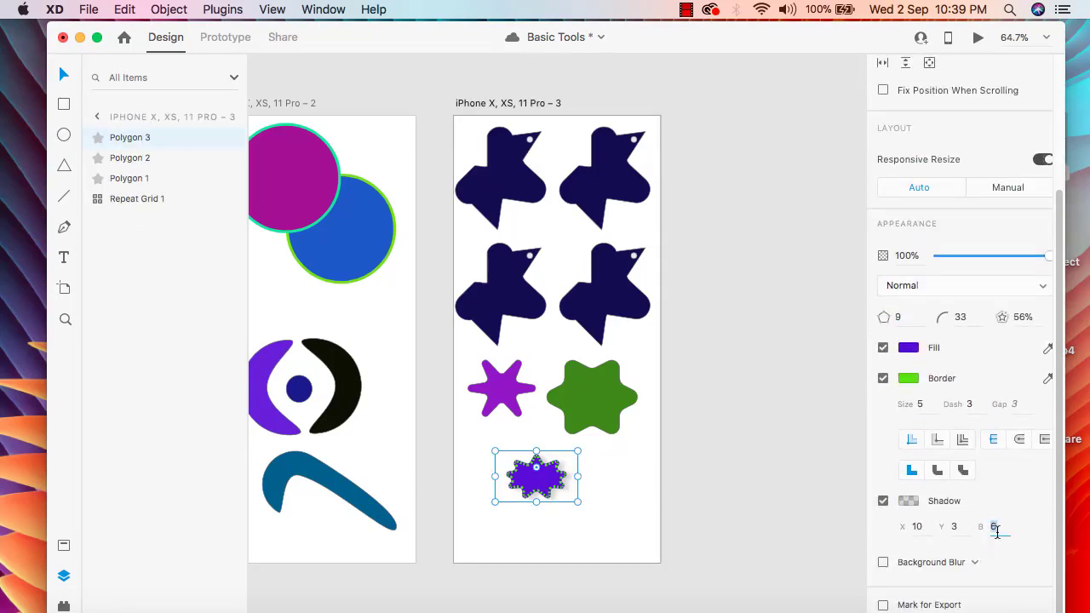
{"action": "left_click", "coordinate": [765, 470]}
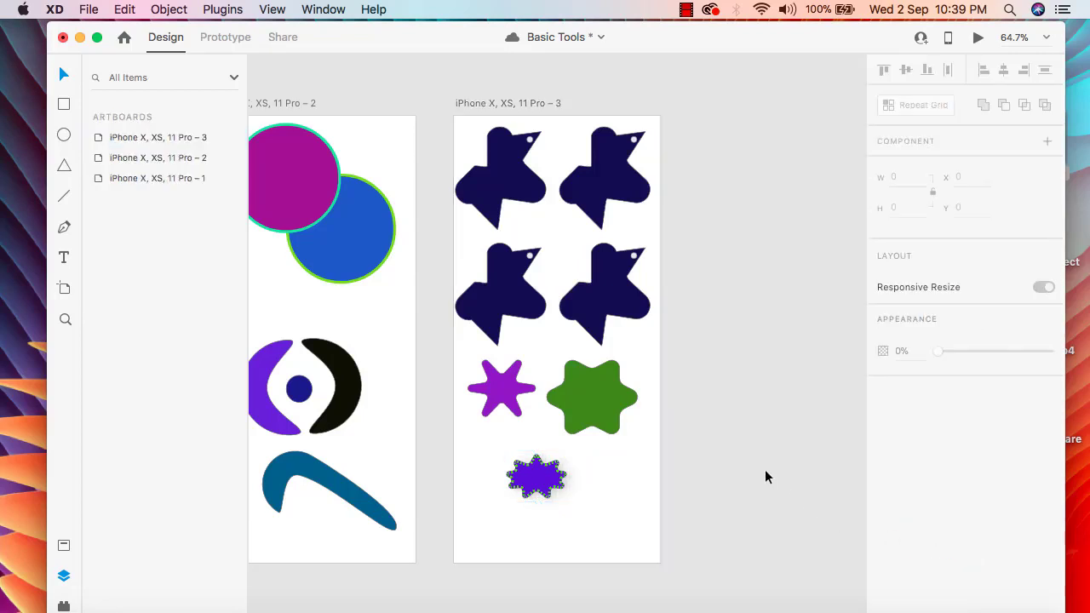
{"action": "left_click", "coordinate": [528, 490]}
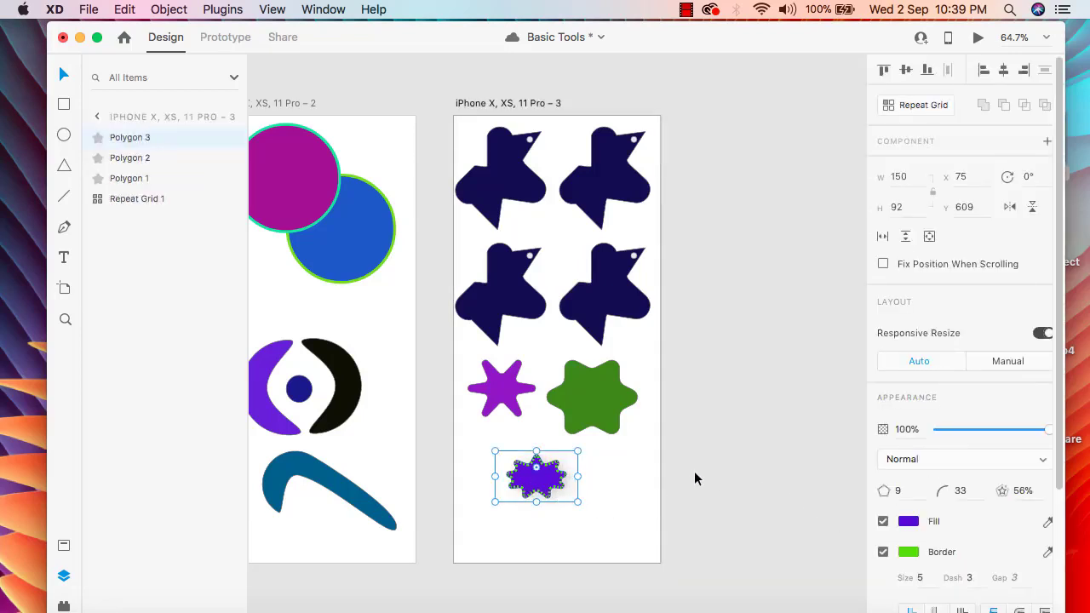
{"action": "left_click", "coordinate": [684, 444]}
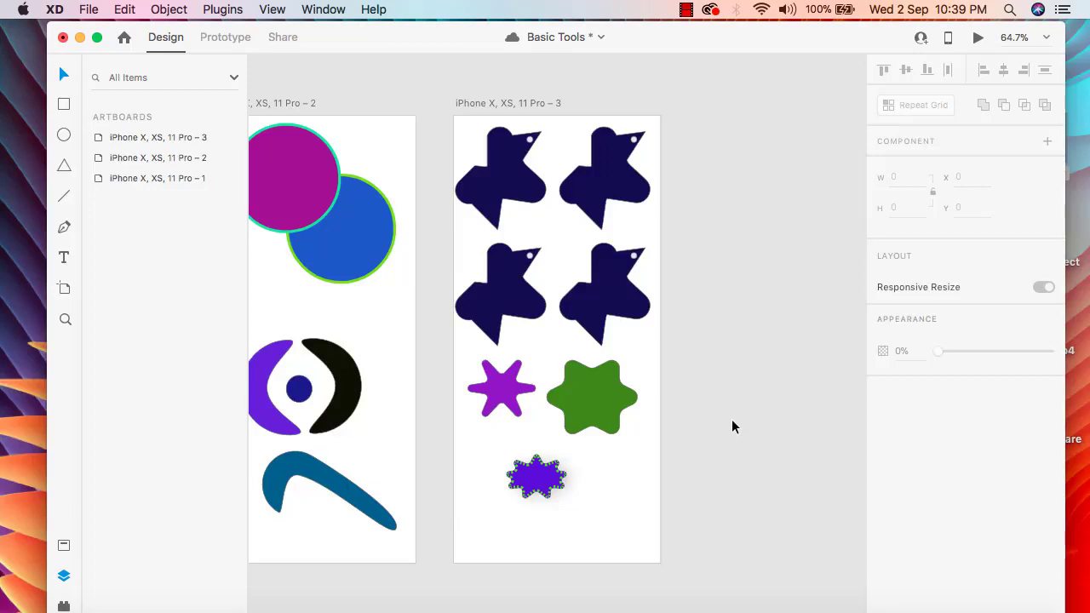